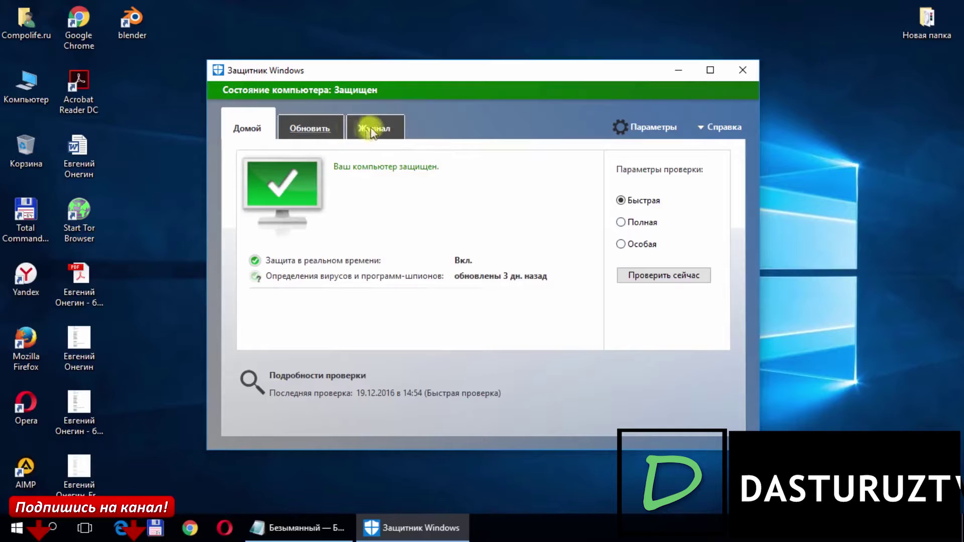
Review the virus definition update details and the protection status in Windows Defender, and close it
{"action": "left_click", "coordinate": [310, 128]}
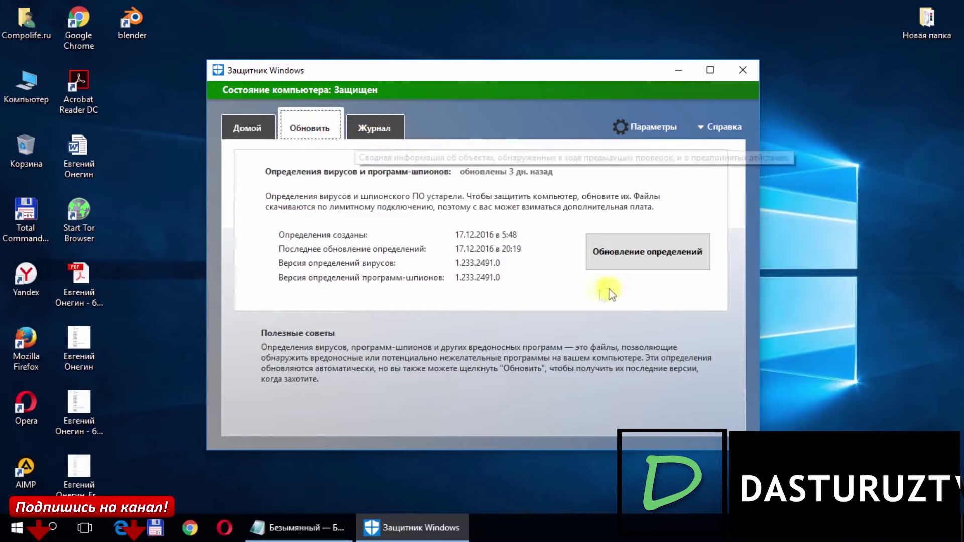
{"action": "left_click", "coordinate": [254, 127]}
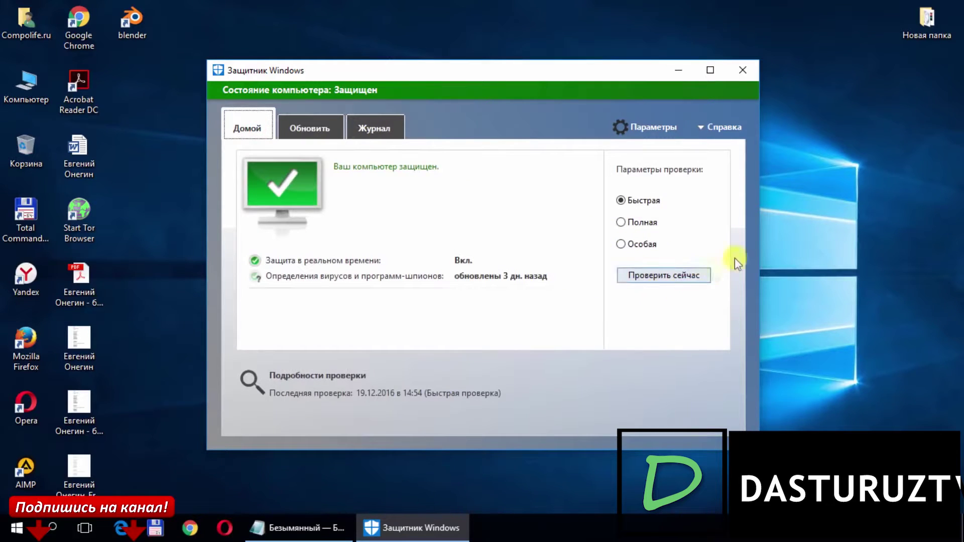
{"action": "left_click", "coordinate": [744, 69]}
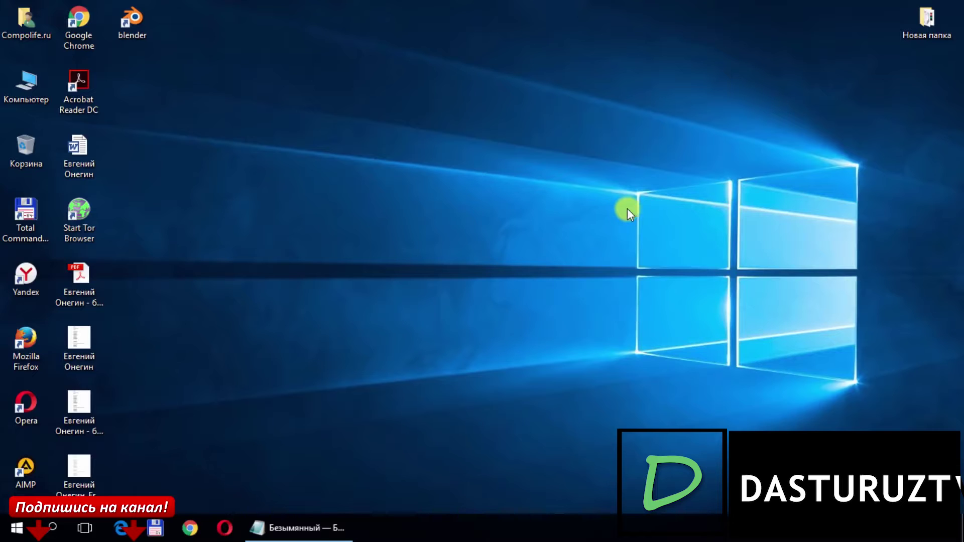
Open Task Manager and disable the Windows Defender notification icon in the startup programs
{"action": "right_click", "coordinate": [578, 527]}
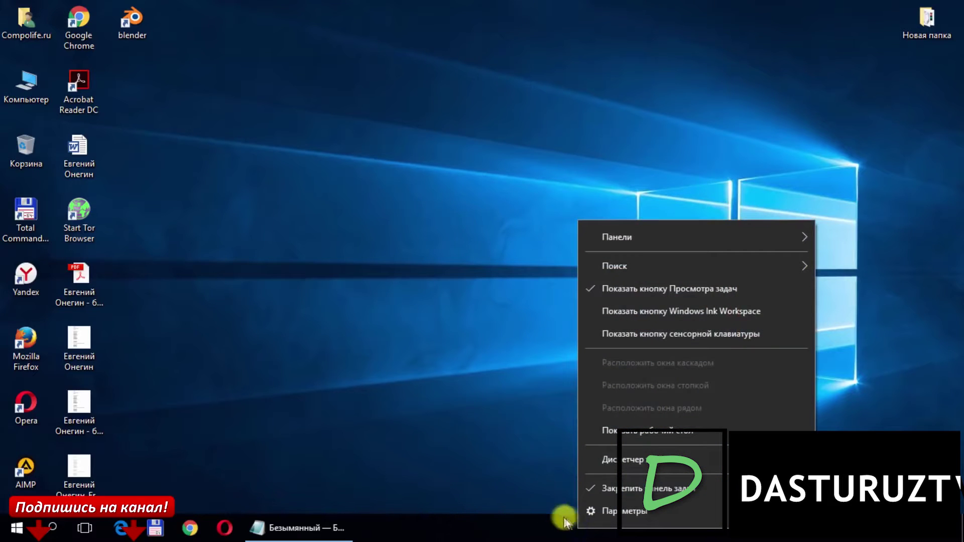
{"action": "left_click", "coordinate": [671, 462]}
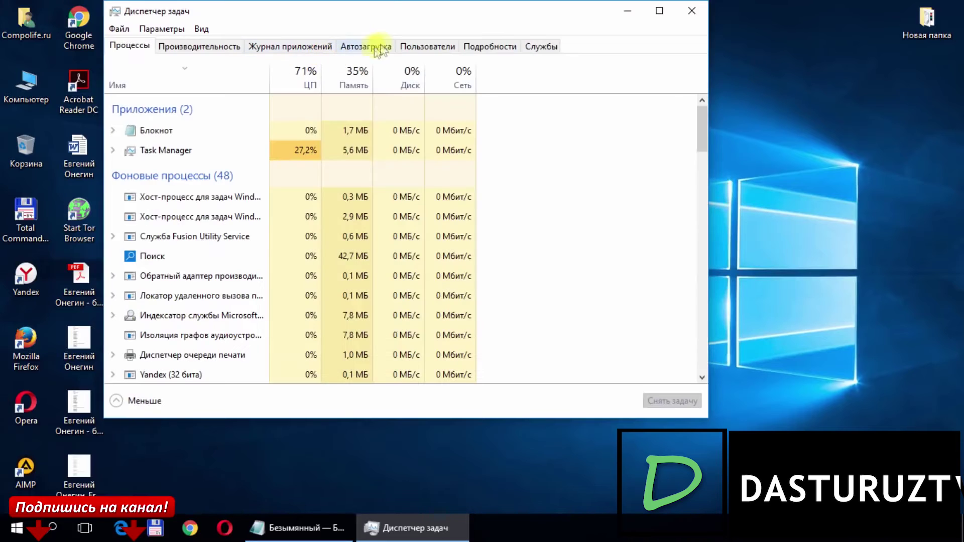
{"action": "left_click", "coordinate": [376, 45]}
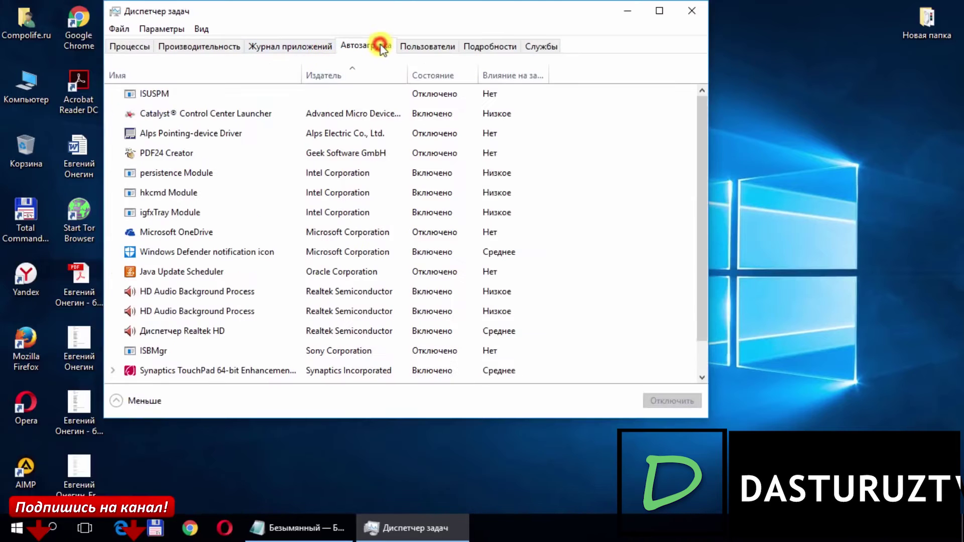
{"action": "left_click", "coordinate": [181, 251]}
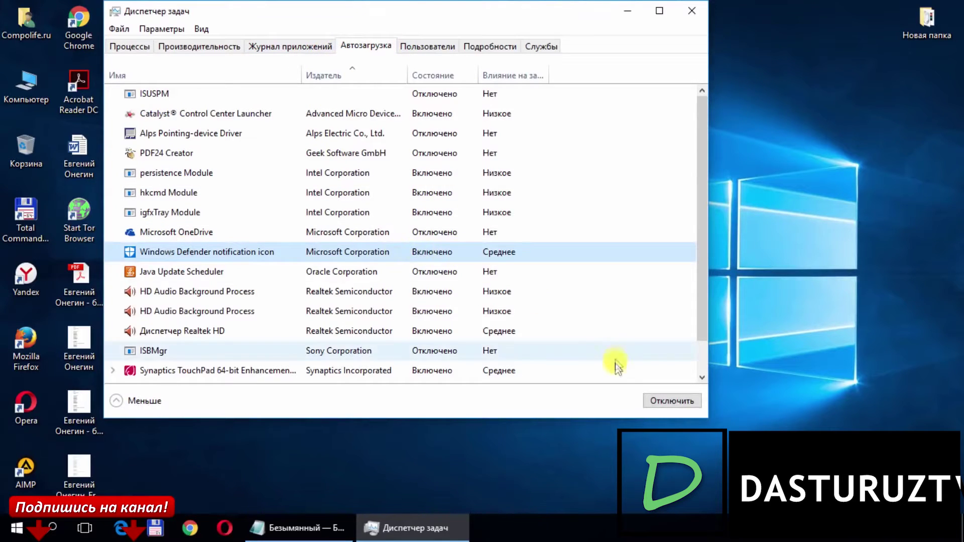
{"action": "left_click", "coordinate": [672, 401]}
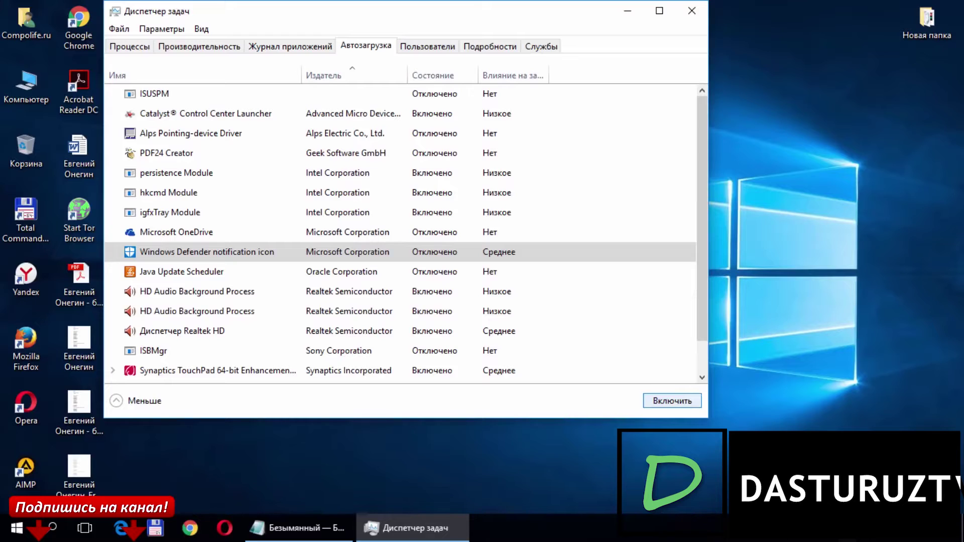
Try to re-enable the Windows Defender notification icon at startup and close Task Manager
{"action": "left_click", "coordinate": [327, 254]}
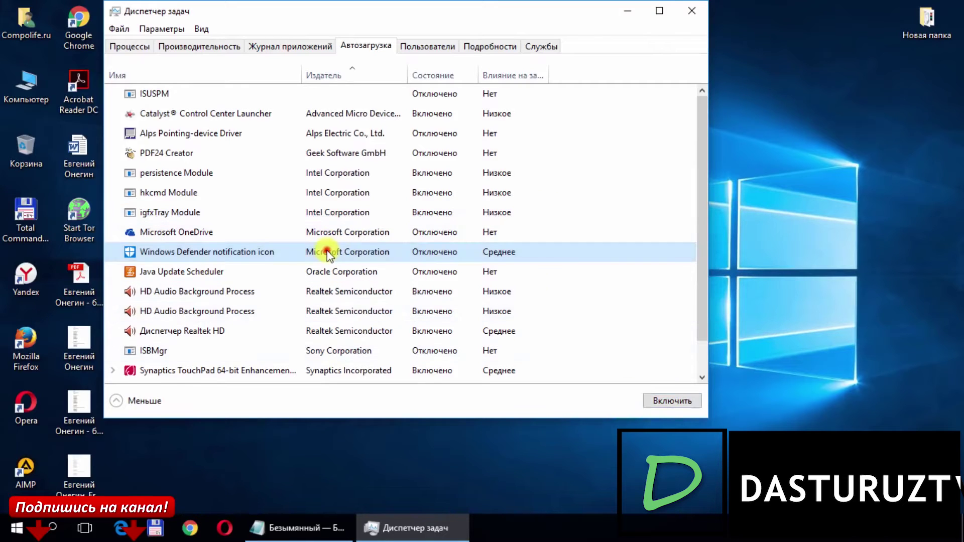
{"action": "left_click", "coordinate": [683, 401]}
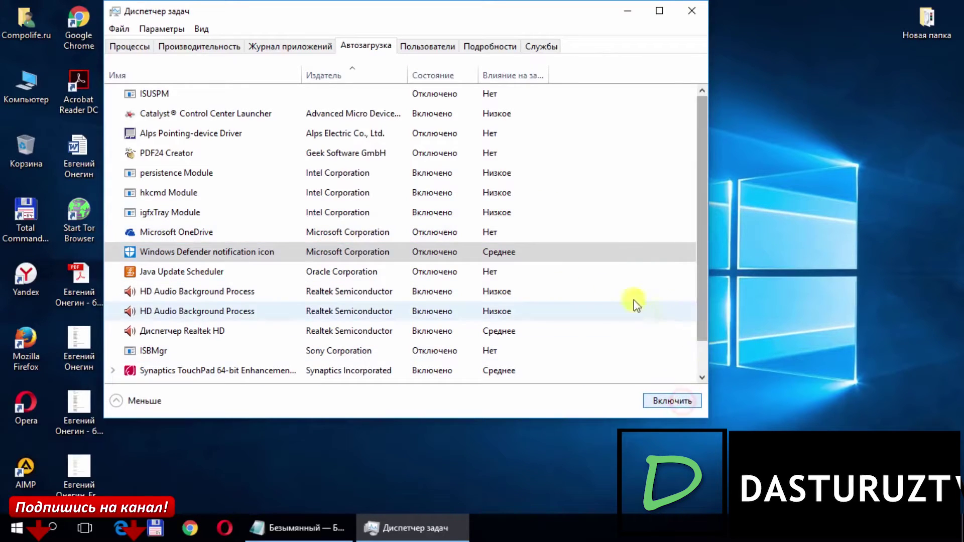
{"action": "left_click", "coordinate": [692, 10]}
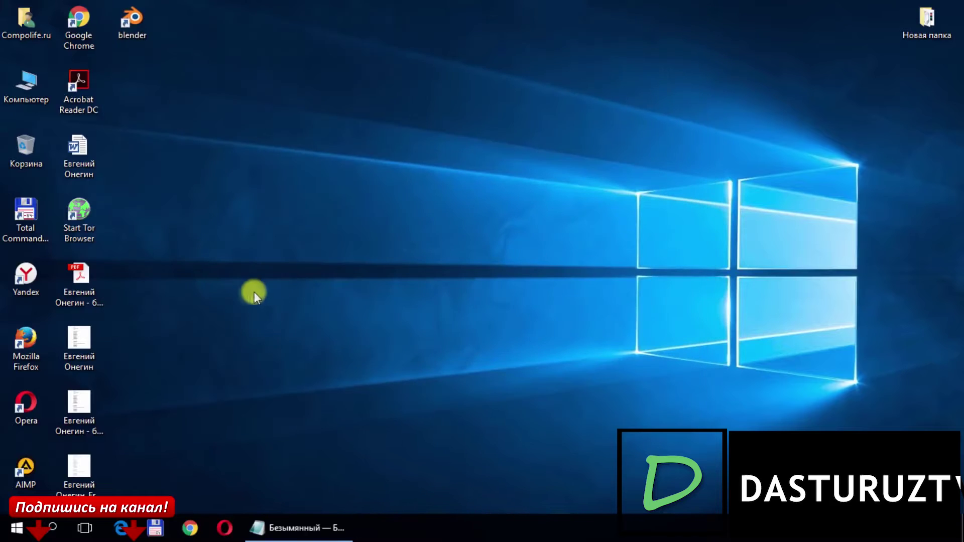
Open the Windows Defender page of the update and security section in Windows Settings
{"action": "left_click", "coordinate": [16, 528]}
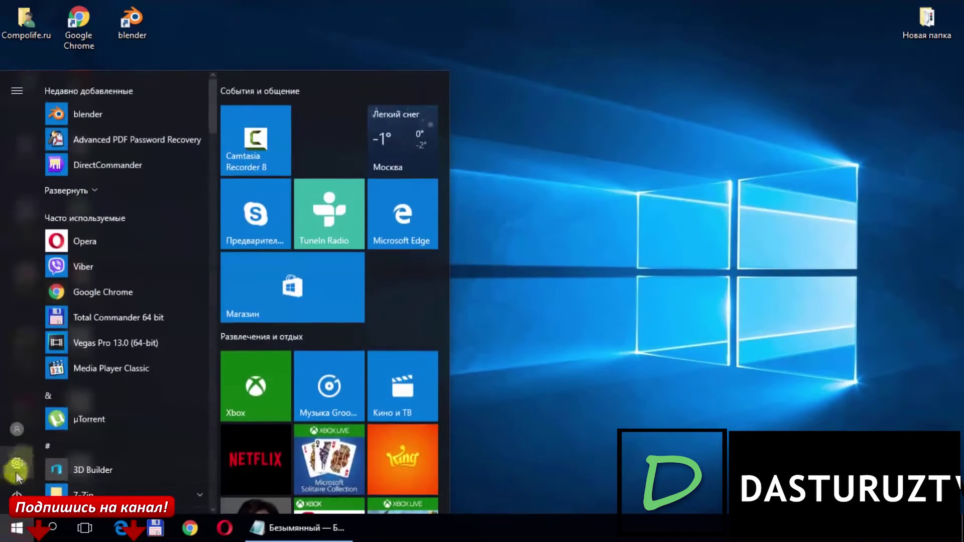
{"action": "left_click", "coordinate": [20, 457]}
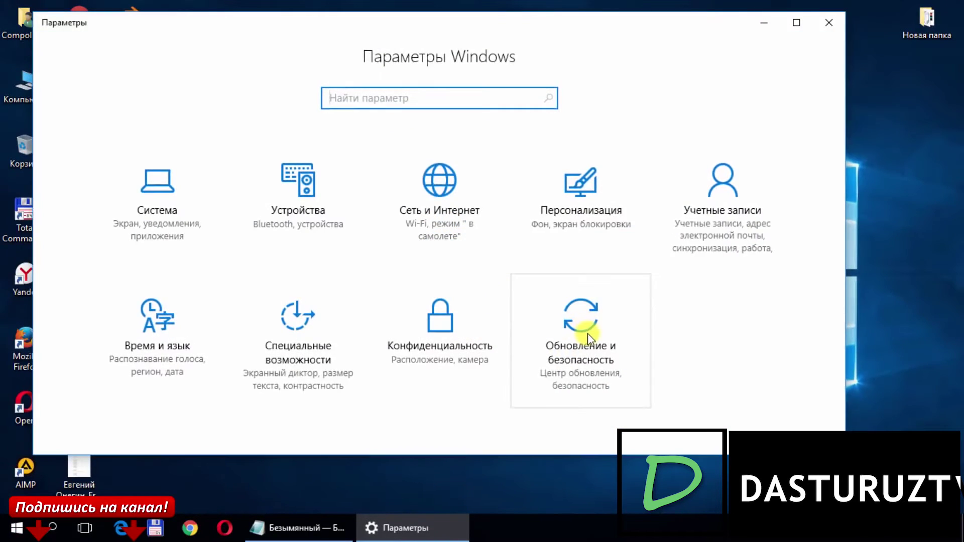
{"action": "left_click", "coordinate": [588, 334]}
{"action": "left_click", "coordinate": [92, 195]}
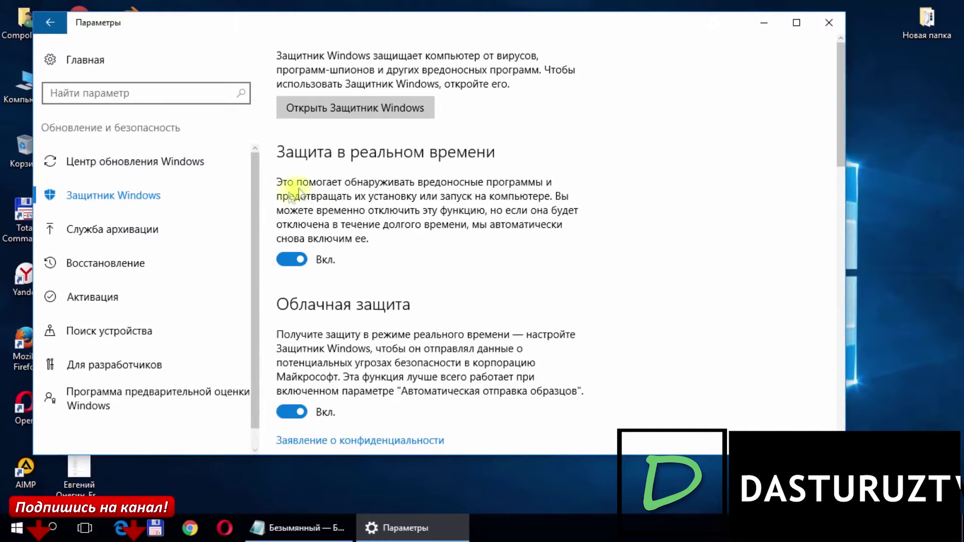
Turn off real-time protection, cloud protection, automatic sample submission and enhanced notifications for Windows Defender
{"action": "left_click", "coordinate": [284, 262]}
{"action": "left_click", "coordinate": [284, 410]}
{"action": "scroll", "coordinate": [376, 383], "scroll_direction": "down", "scroll_amount": 5}
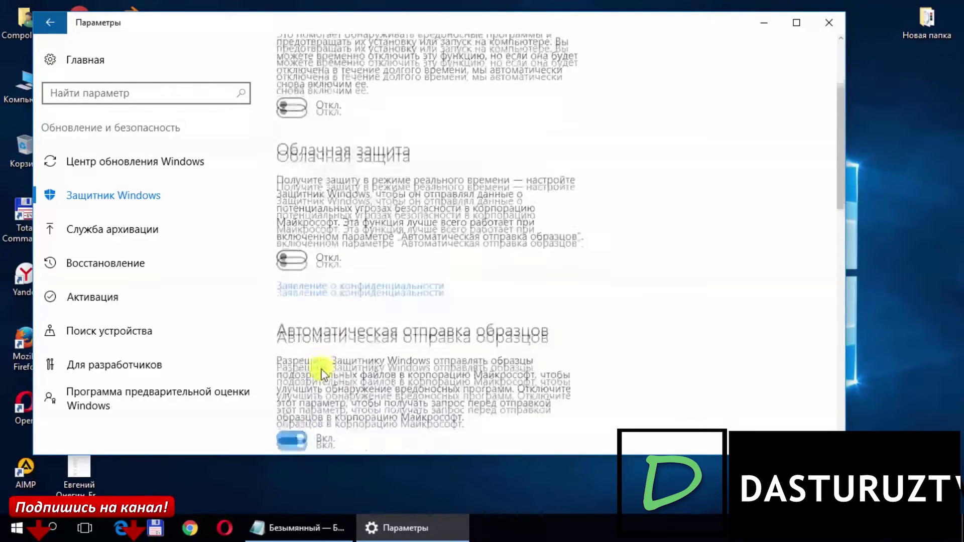
{"action": "left_click", "coordinate": [286, 339]}
{"action": "scroll", "coordinate": [352, 342], "scroll_direction": "down", "scroll_amount": 3}
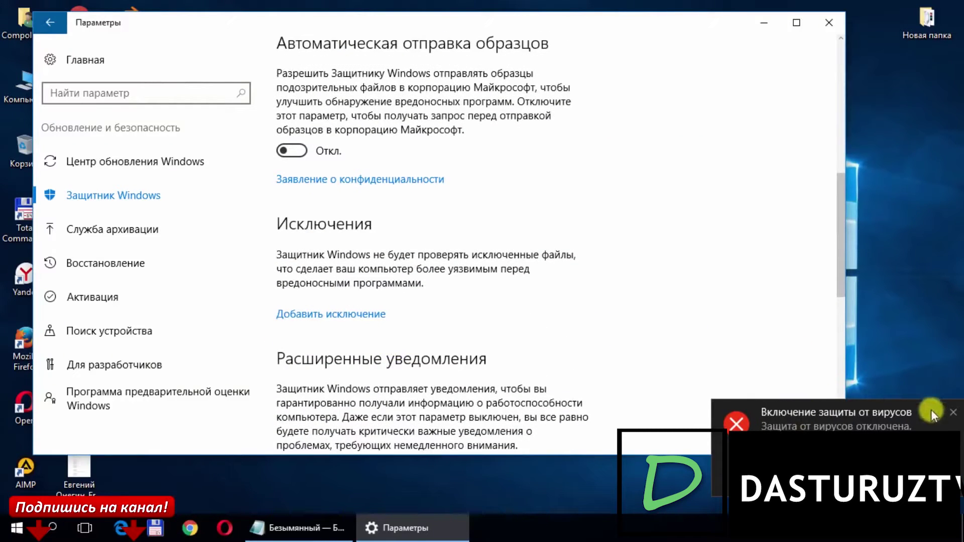
{"action": "scroll", "coordinate": [478, 331], "scroll_direction": "down", "scroll_amount": 3}
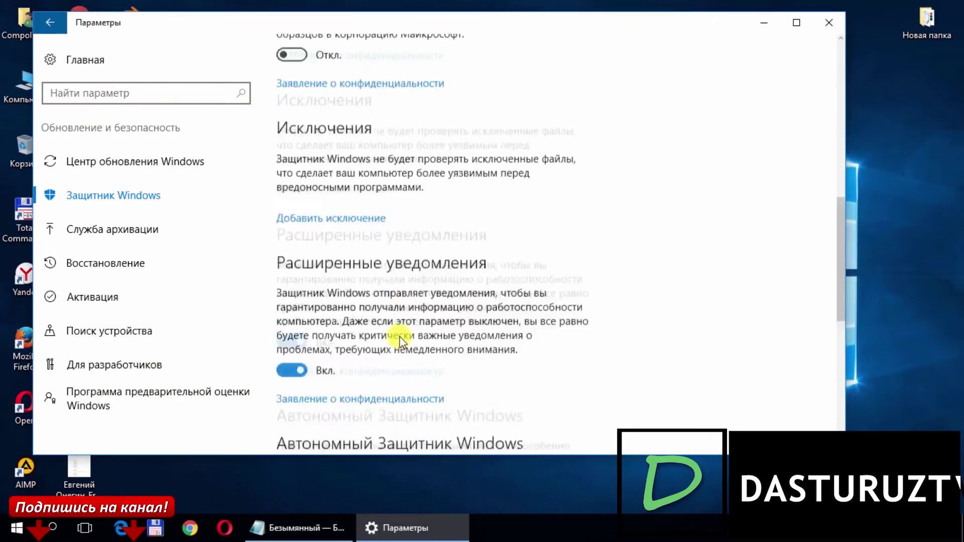
{"action": "left_click", "coordinate": [301, 278]}
{"action": "scroll", "coordinate": [352, 347], "scroll_direction": "down", "scroll_amount": 5}
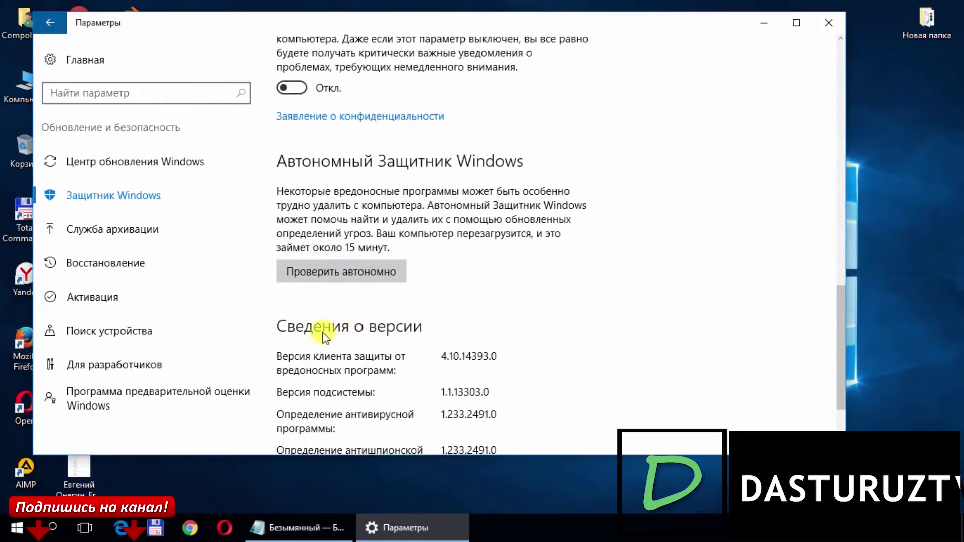
{"action": "scroll", "coordinate": [440, 334], "scroll_direction": "up", "scroll_amount": 2}
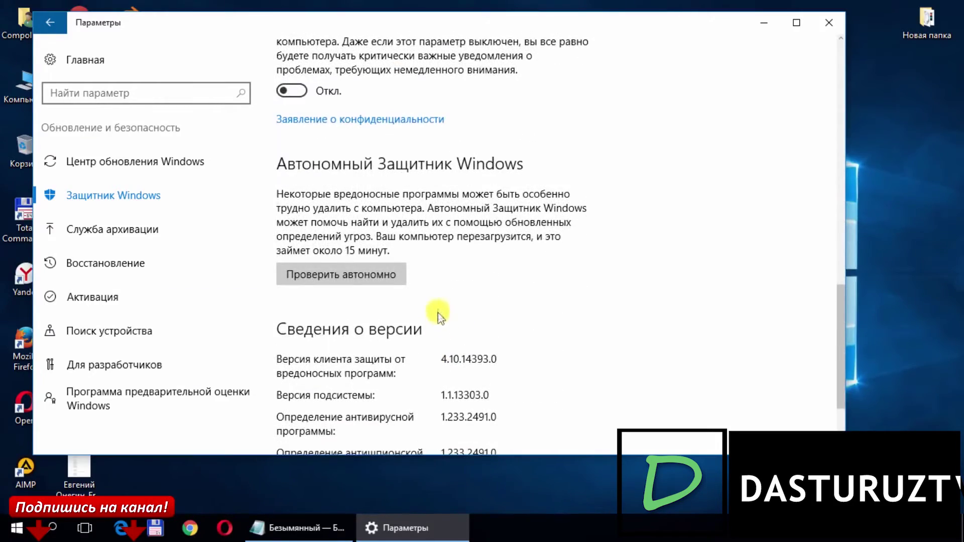
{"action": "scroll", "coordinate": [455, 302], "scroll_direction": "up", "scroll_amount": 13}
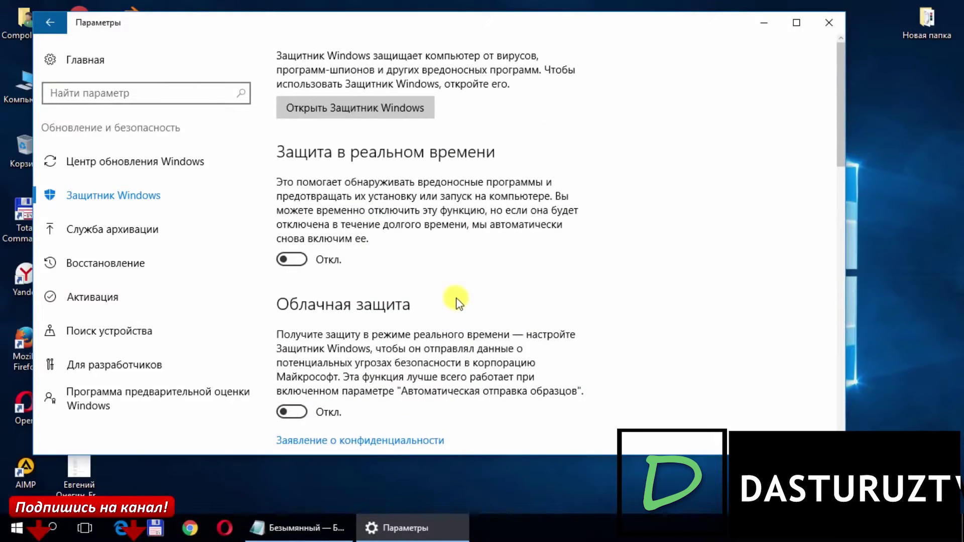
{"action": "scroll", "coordinate": [454, 297], "scroll_direction": "down", "scroll_amount": 9}
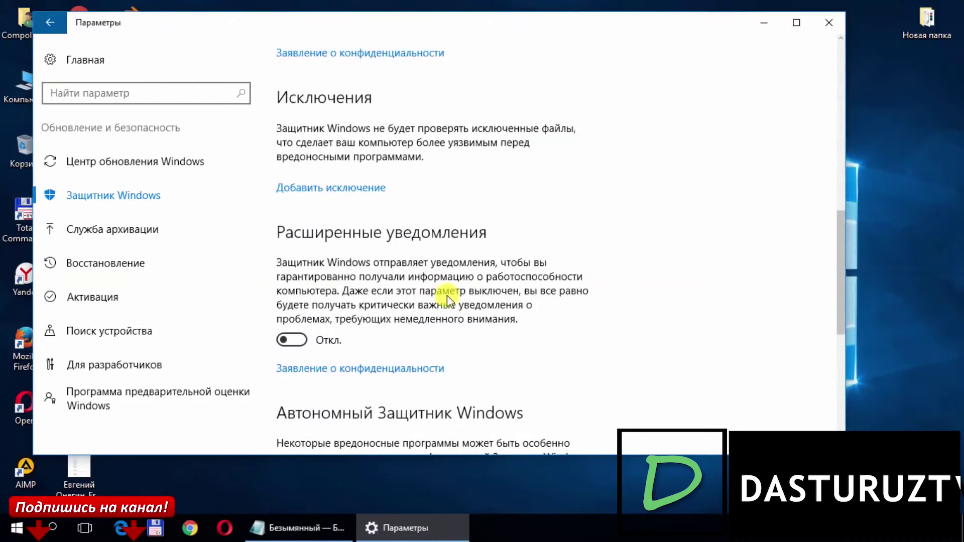
{"action": "scroll", "coordinate": [318, 275], "scroll_direction": "down", "scroll_amount": 4}
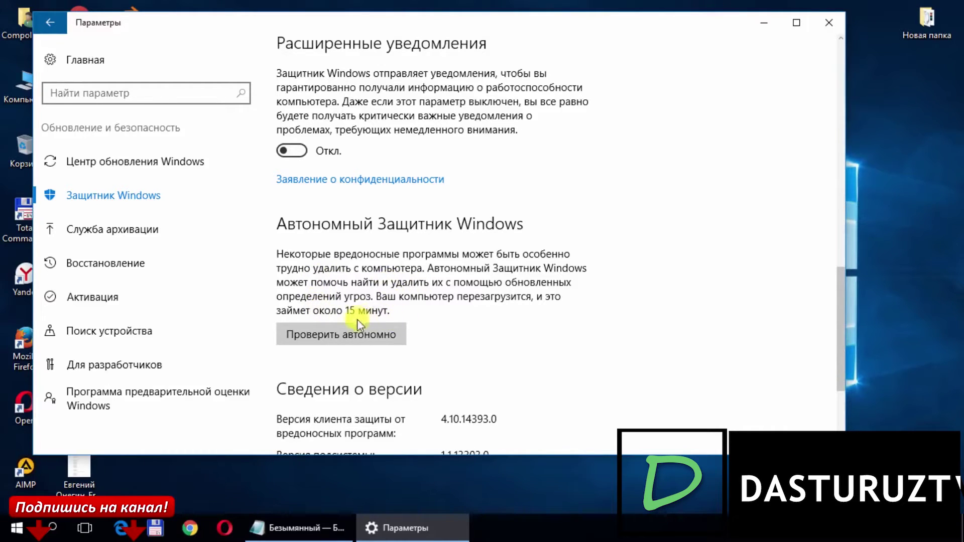
{"action": "scroll", "coordinate": [421, 333], "scroll_direction": "up", "scroll_amount": 7}
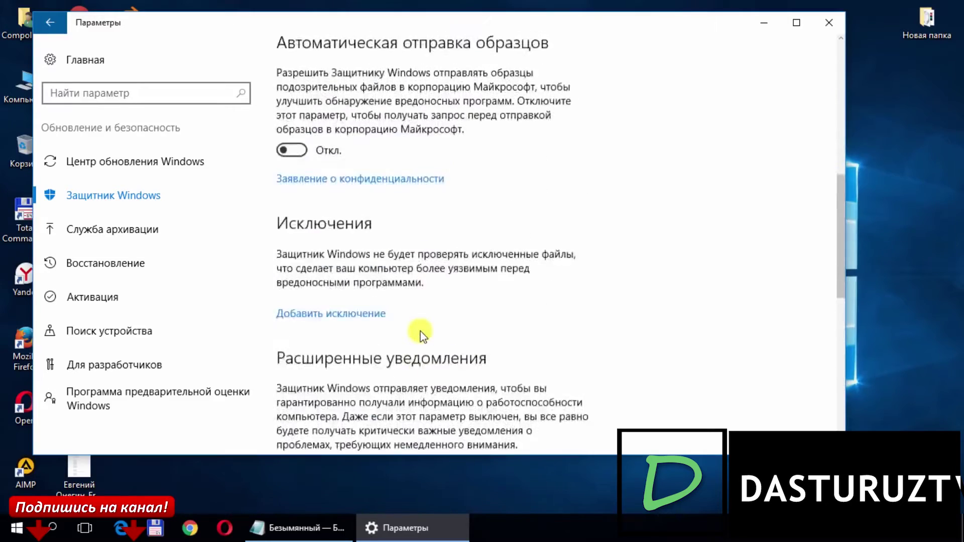
Turn real-time protection, cloud protection, automatic sample submission and enhanced notifications back on, and close the settings
{"action": "scroll", "coordinate": [421, 333], "scroll_direction": "up", "scroll_amount": 8}
{"action": "left_click", "coordinate": [301, 261]}
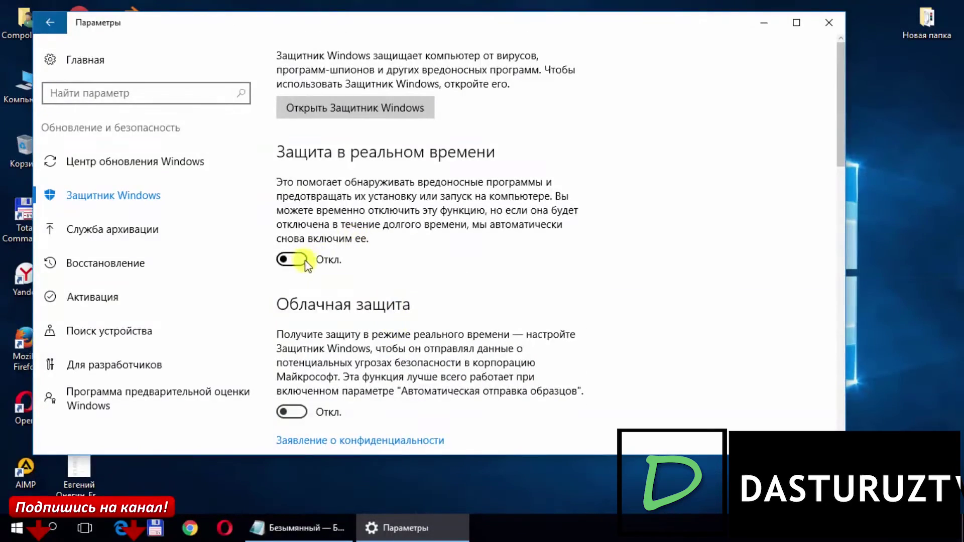
{"action": "left_click", "coordinate": [328, 412]}
{"action": "scroll", "coordinate": [429, 395], "scroll_direction": "down", "scroll_amount": 3}
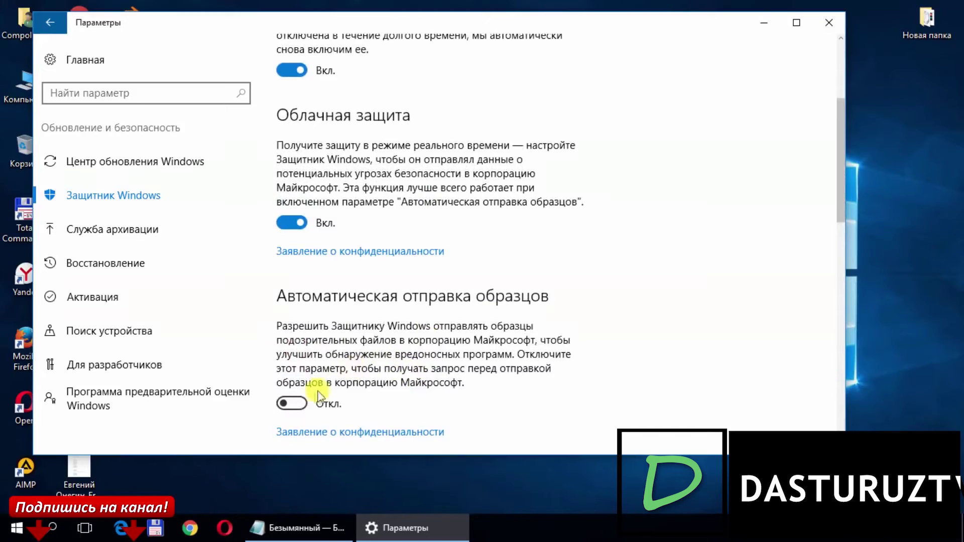
{"action": "left_click", "coordinate": [310, 403]}
{"action": "scroll", "coordinate": [321, 392], "scroll_direction": "down", "scroll_amount": 5}
{"action": "scroll", "coordinate": [332, 346], "scroll_direction": "down", "scroll_amount": 5}
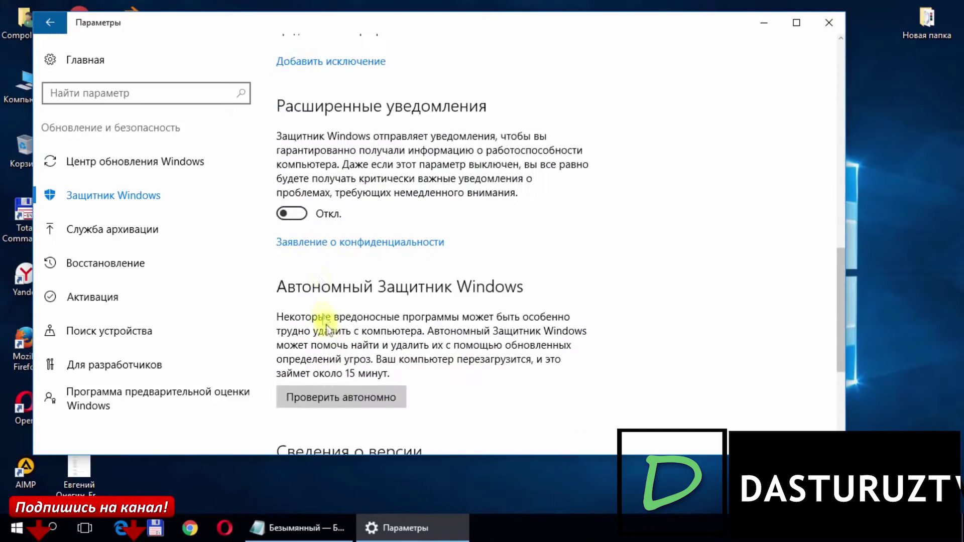
{"action": "left_click", "coordinate": [297, 212]}
{"action": "scroll", "coordinate": [358, 234], "scroll_direction": "down", "scroll_amount": 4}
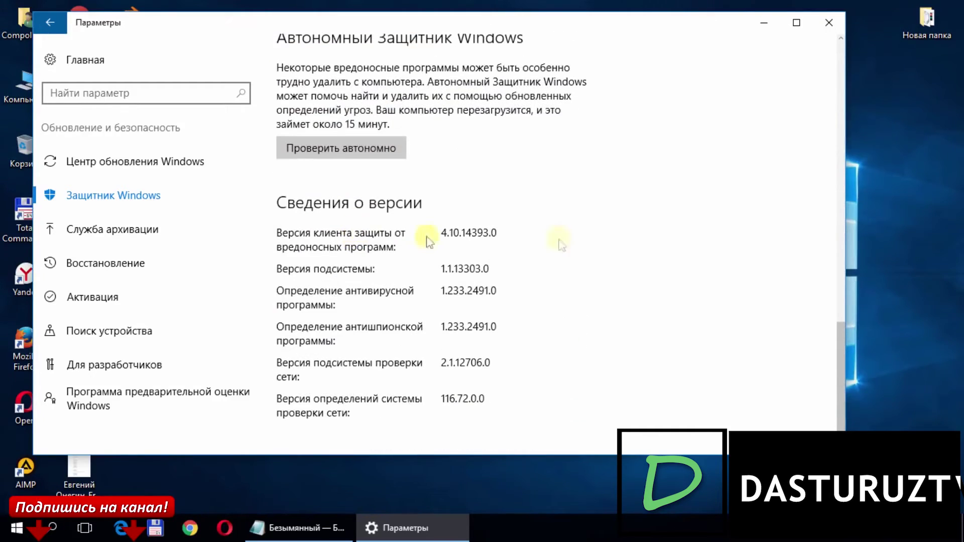
{"action": "left_click", "coordinate": [830, 22]}
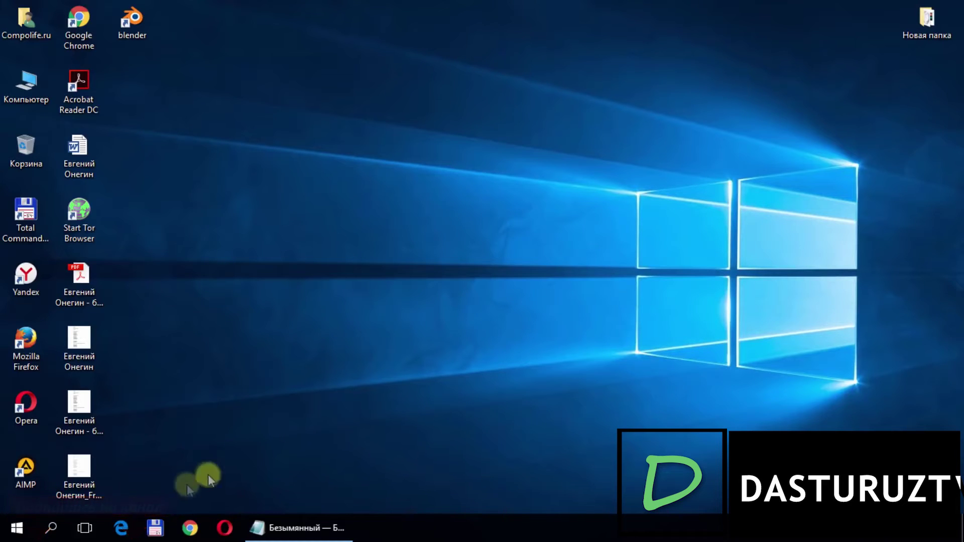
Search Windows for regedit and open the Registry Editor
{"action": "left_click", "coordinate": [52, 528]}
{"action": "left_click", "coordinate": [59, 497]}
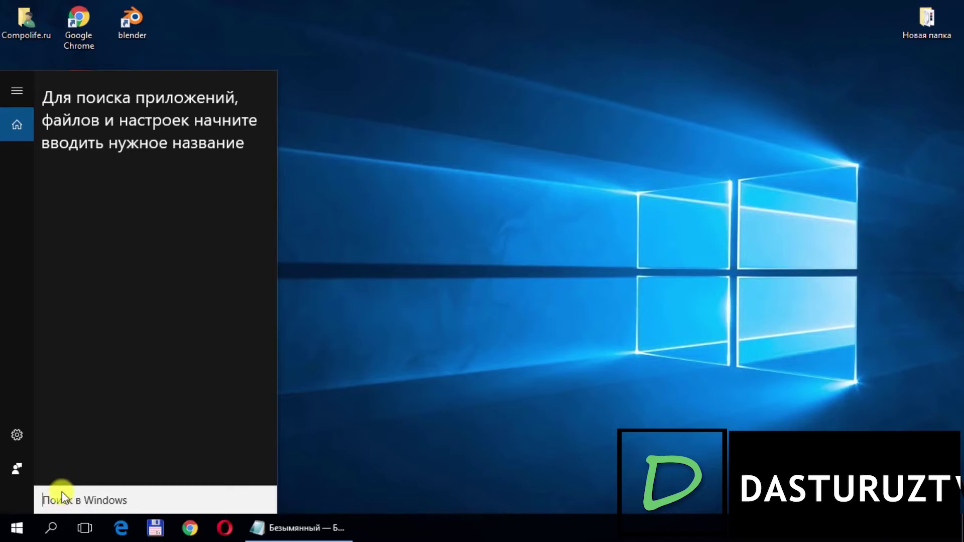
{"action": "type", "text": "ref"}
{"action": "key", "text": "BackSpace"}
{"action": "type", "text": "gedit"}
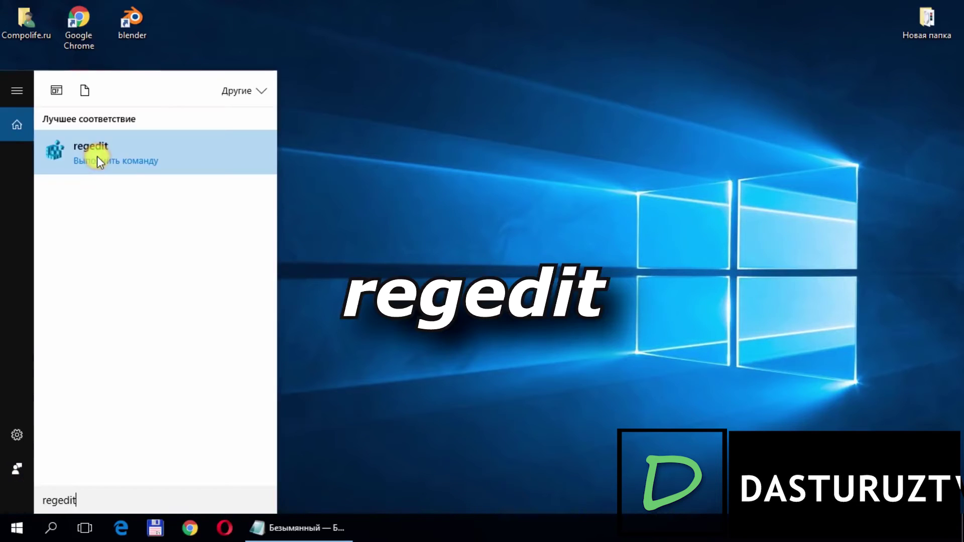
{"action": "left_click", "coordinate": [98, 155]}
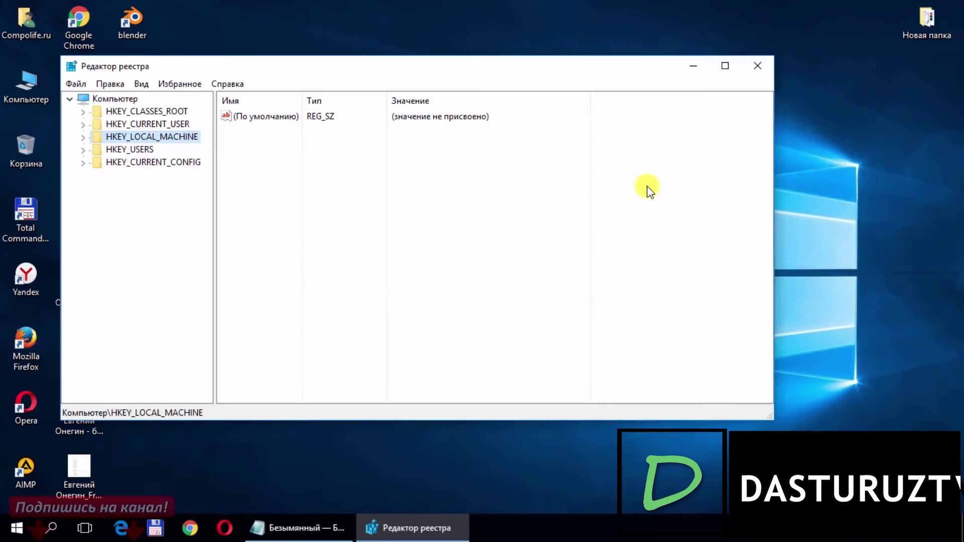
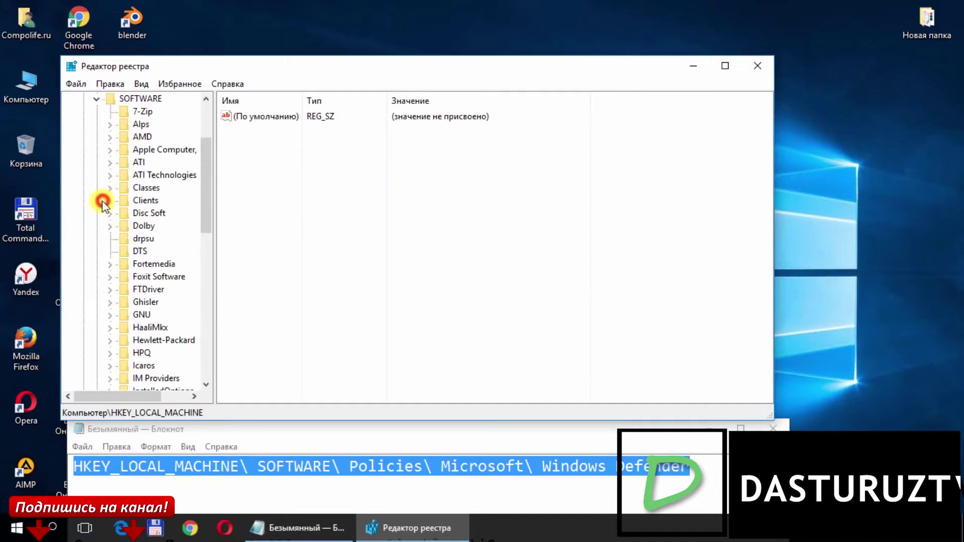
Open the registry key HKEY_LOCAL_MACHINE\SOFTWARE\Policies\Microsoft\Windows Defender
{"action": "scroll", "coordinate": [127, 223], "scroll_direction": "down", "scroll_amount": 10}
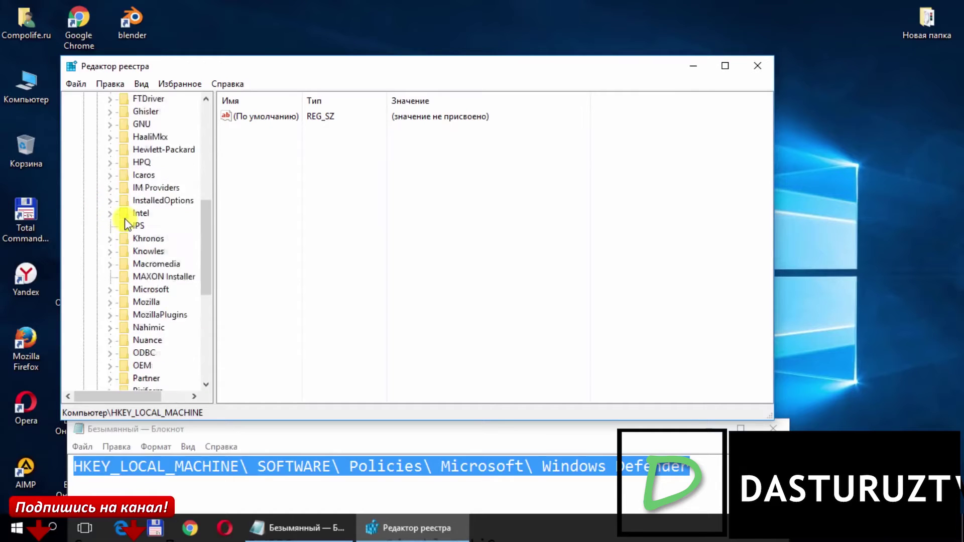
{"action": "scroll", "coordinate": [126, 224], "scroll_direction": "down", "scroll_amount": 1}
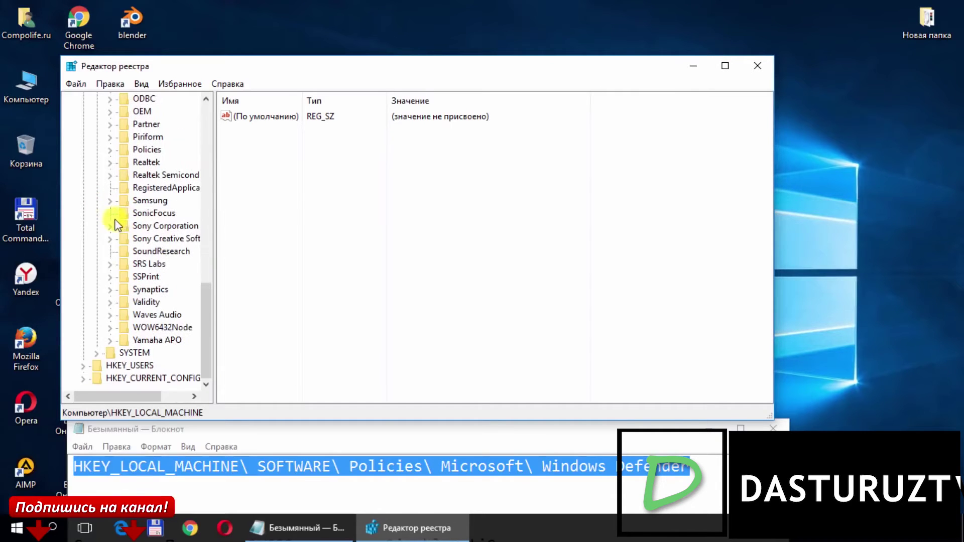
{"action": "left_click", "coordinate": [109, 149]}
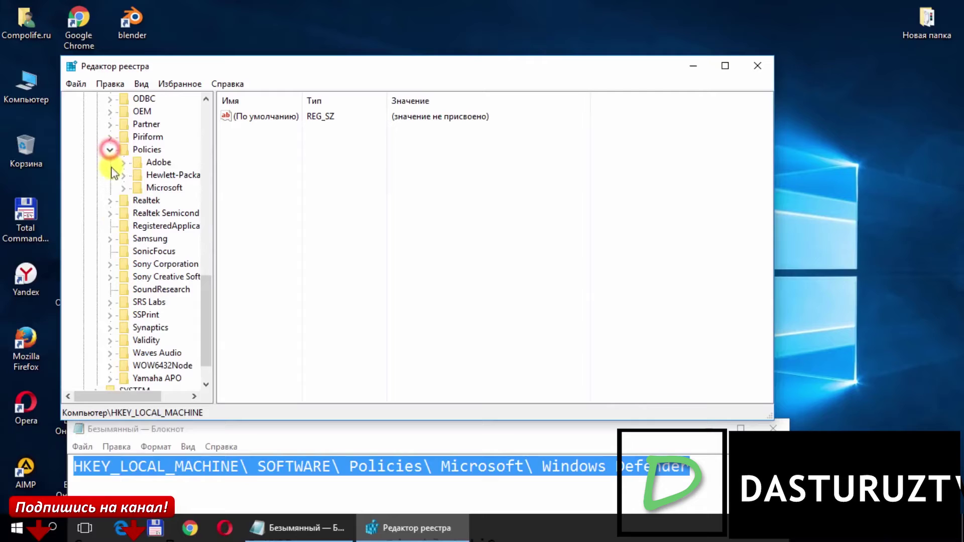
{"action": "left_click", "coordinate": [123, 187]}
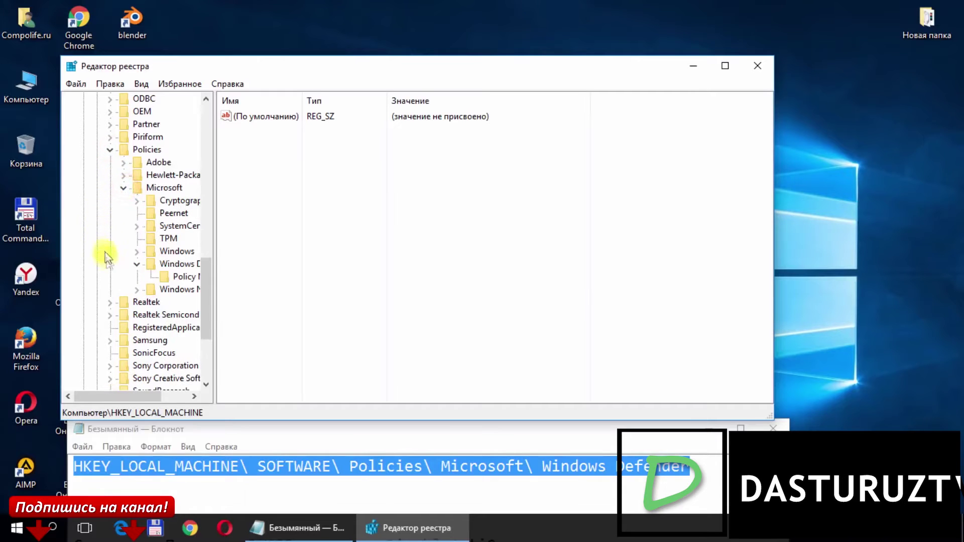
{"action": "left_click", "coordinate": [174, 265]}
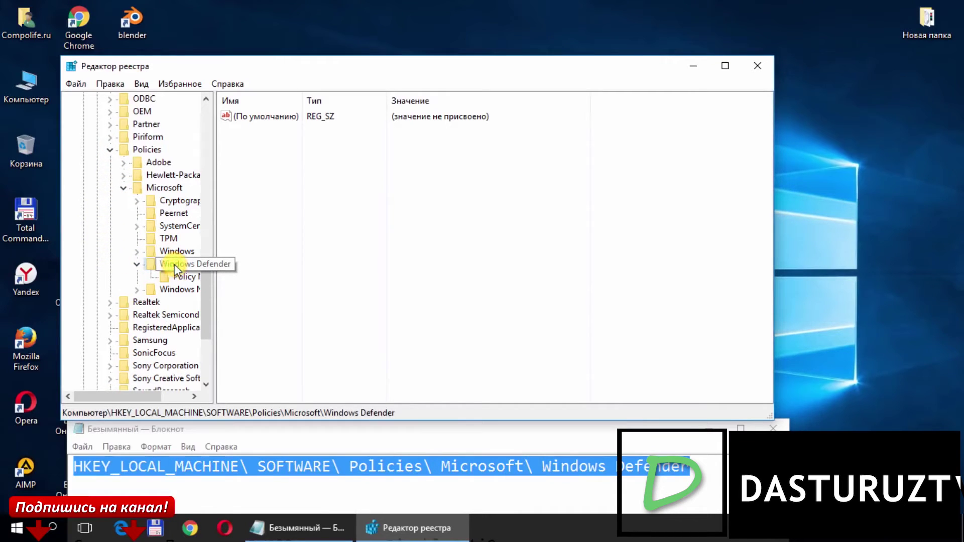
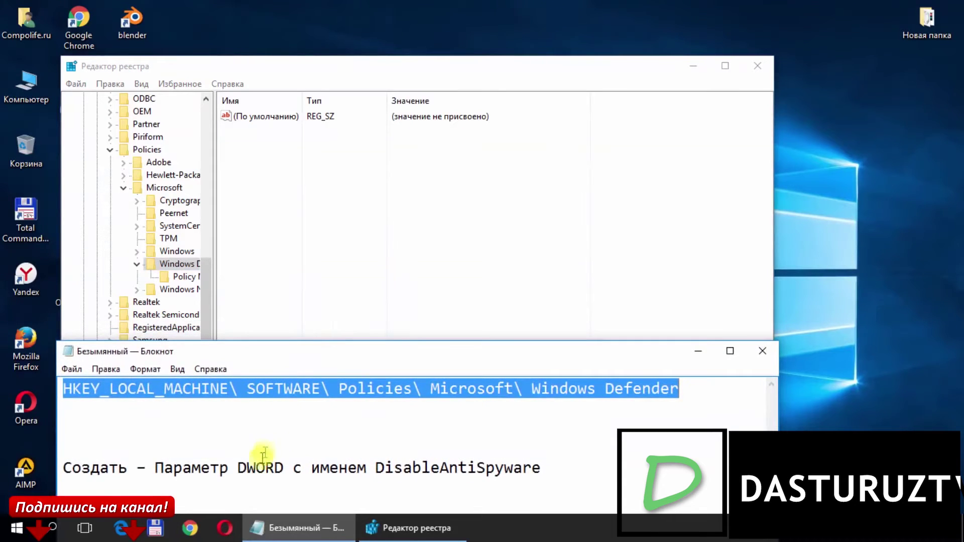
Create a DWORD value named DisableAntiSpyware in the Windows Defender key, using the name from the Notepad note, and set it to 1
{"action": "left_click", "coordinate": [261, 143]}
{"action": "right_click", "coordinate": [261, 146]}
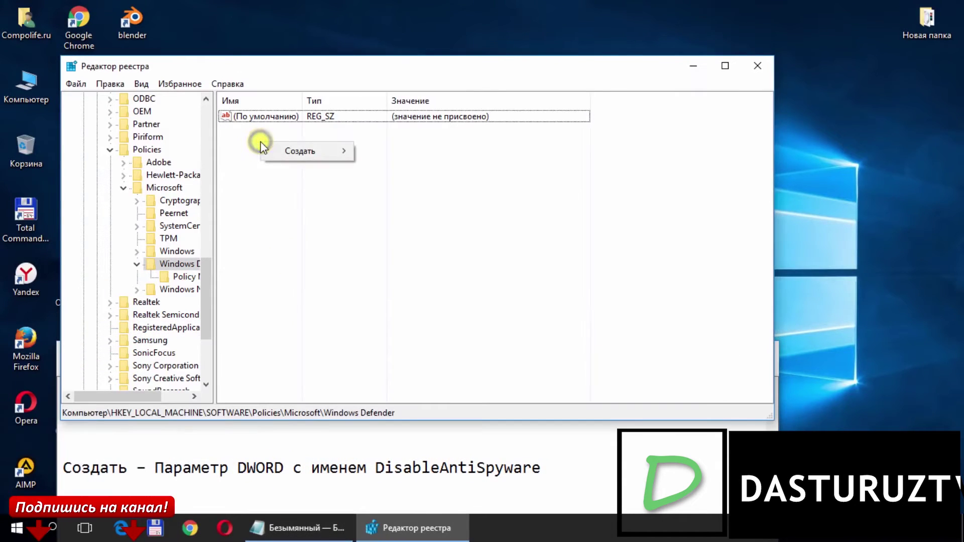
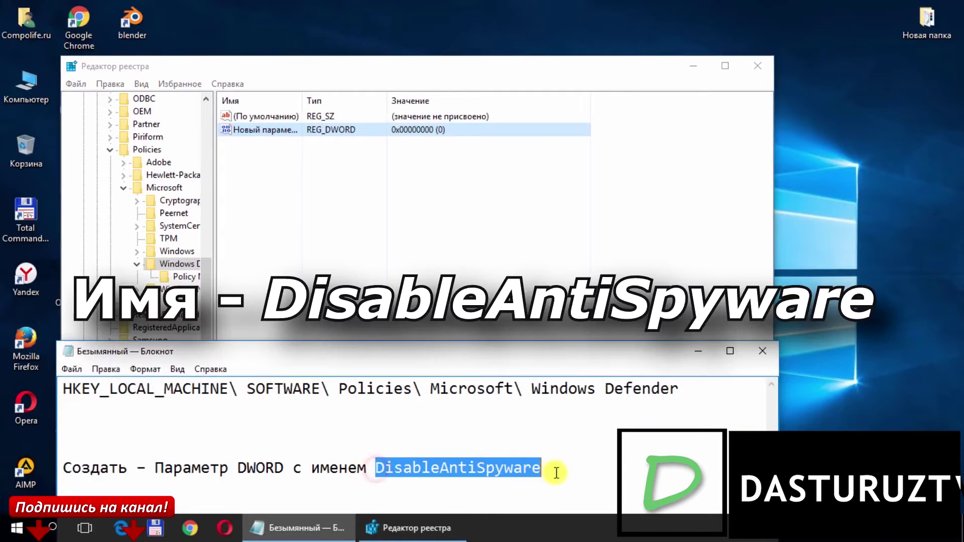
{"action": "right_click", "coordinate": [491, 470]}
{"action": "left_click", "coordinate": [538, 325]}
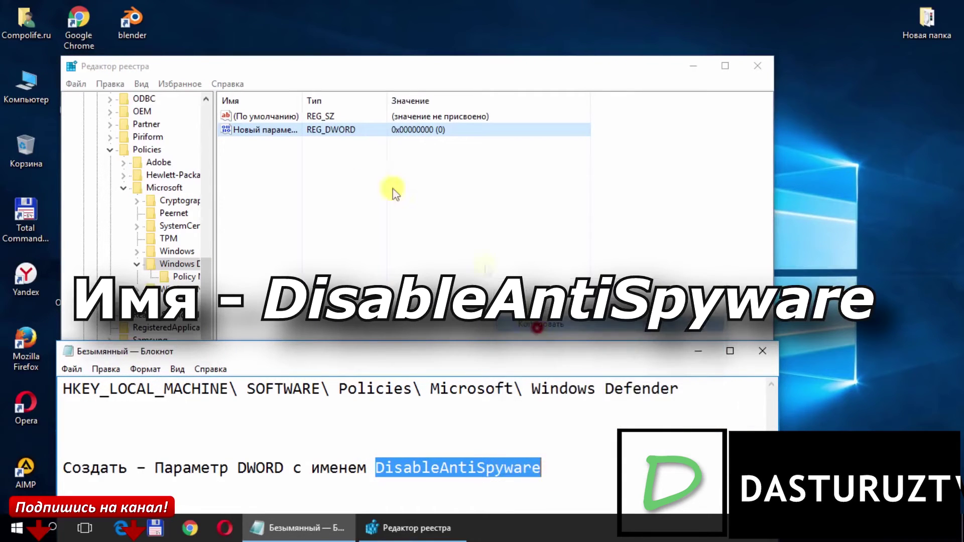
{"action": "left_click", "coordinate": [249, 129]}
{"action": "right_click", "coordinate": [250, 130]}
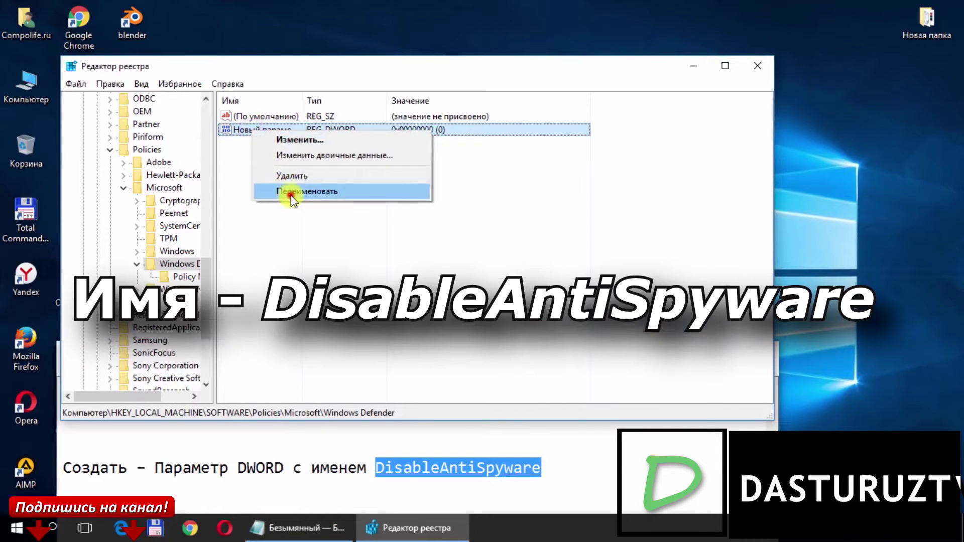
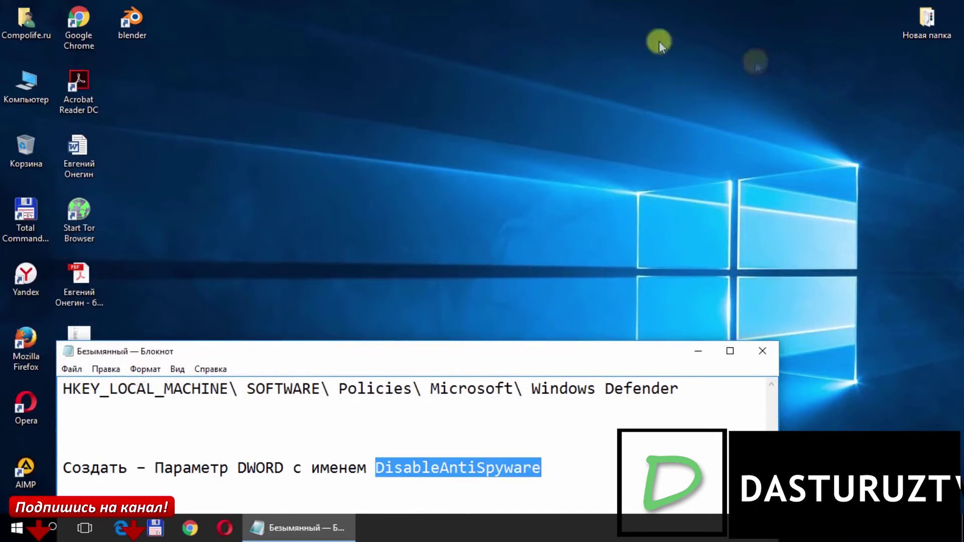
{"action": "left_click_drag", "start_coordinate": [497, 362], "coordinate": [556, 49]}
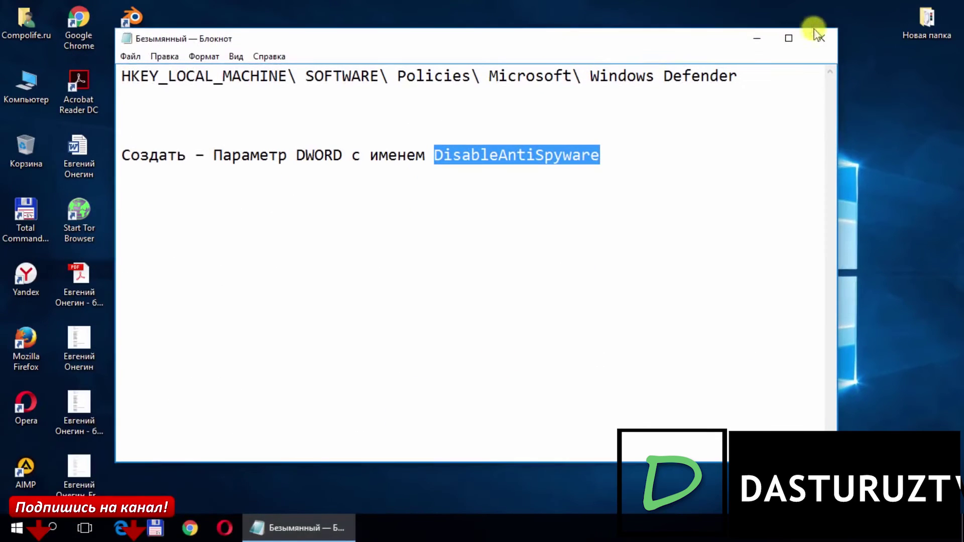
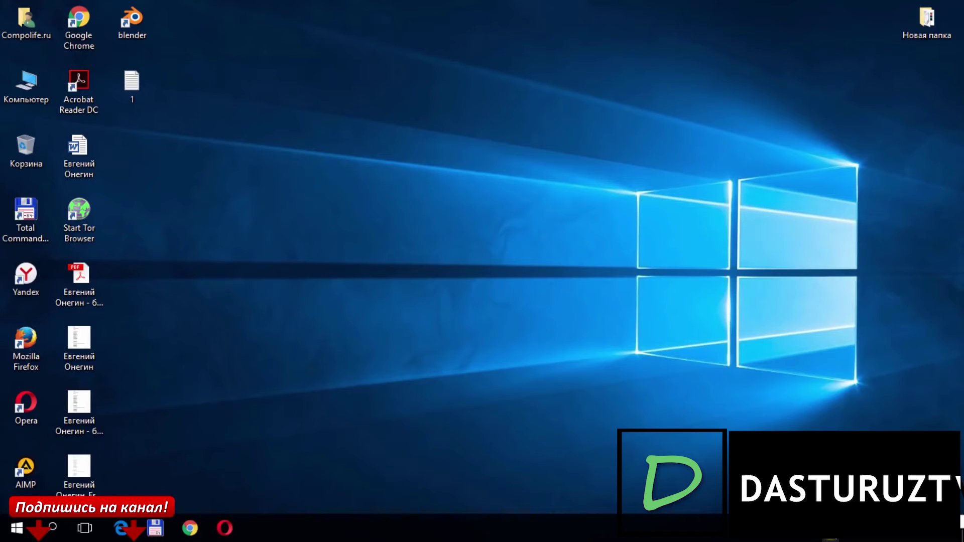
Try to launch Windows Defender from the notification area, and open the Windows Defender page under update and security in Windows Settings
{"action": "double_click", "coordinate": [831, 530]}
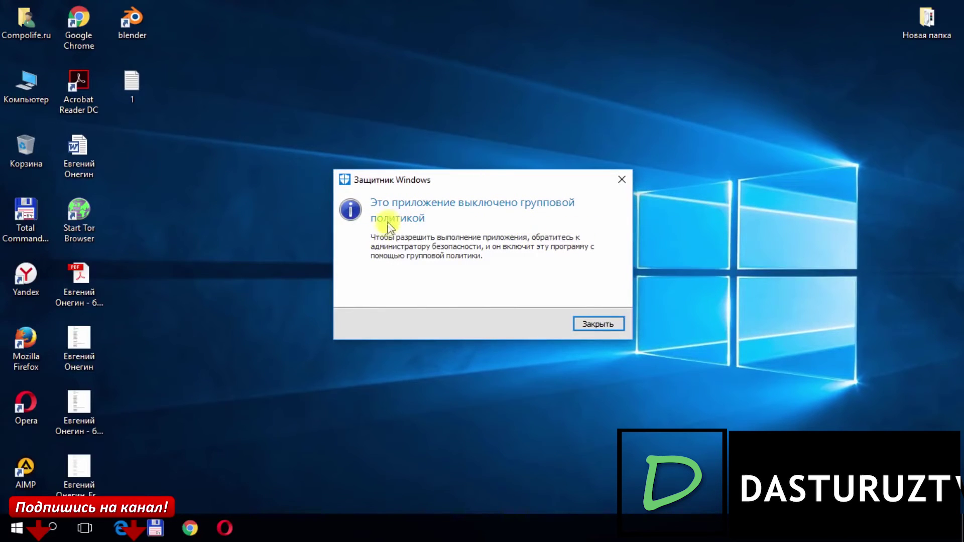
{"action": "left_click", "coordinate": [610, 322]}
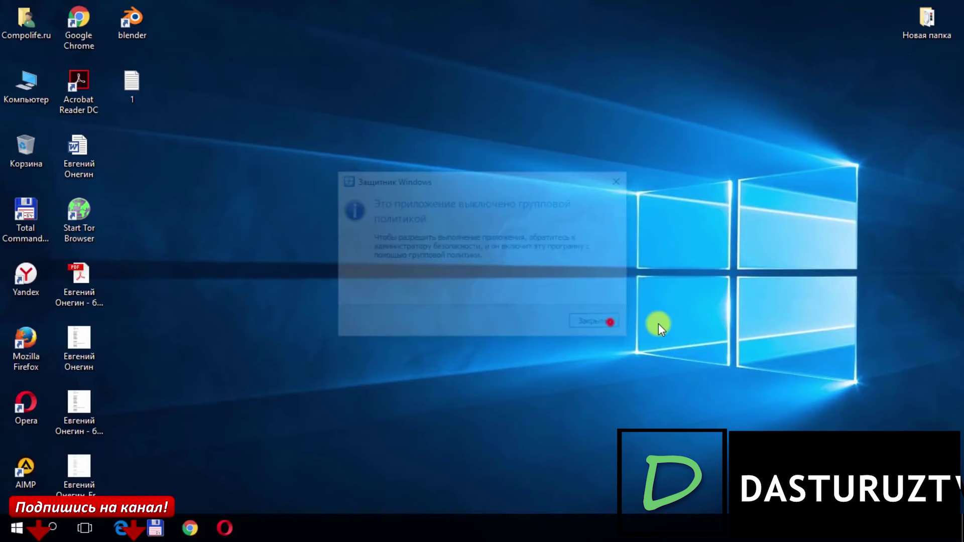
{"action": "left_click", "coordinate": [17, 528]}
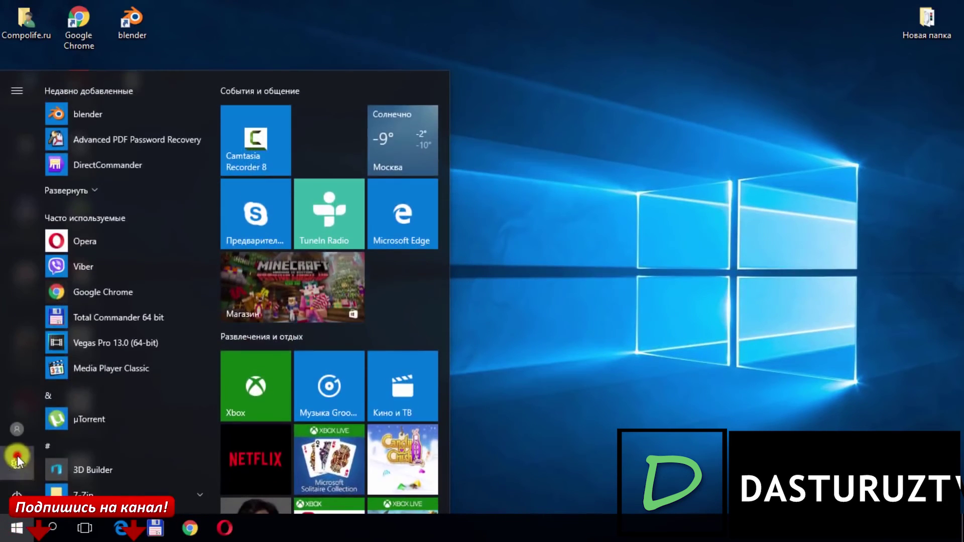
{"action": "left_click", "coordinate": [16, 456]}
{"action": "left_click", "coordinate": [582, 338]}
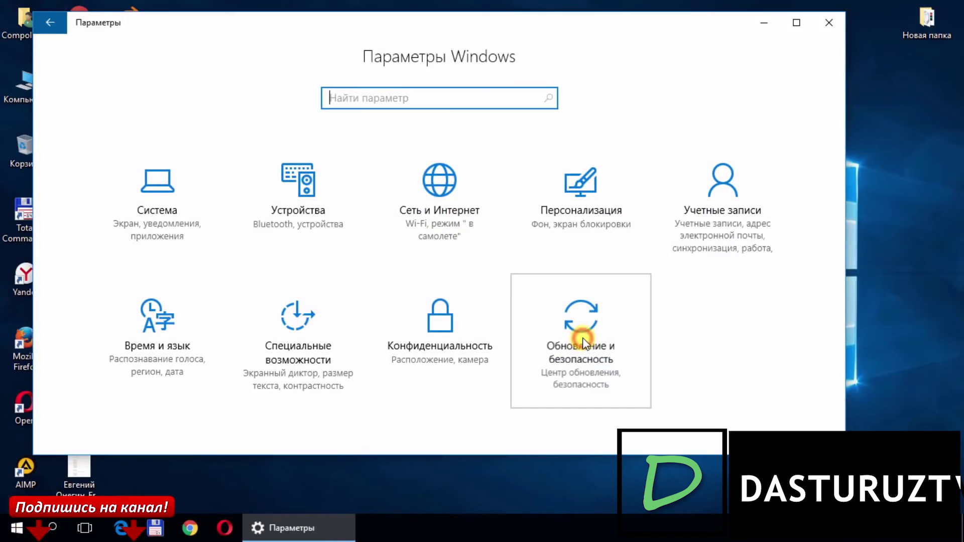
{"action": "left_click", "coordinate": [110, 183]}
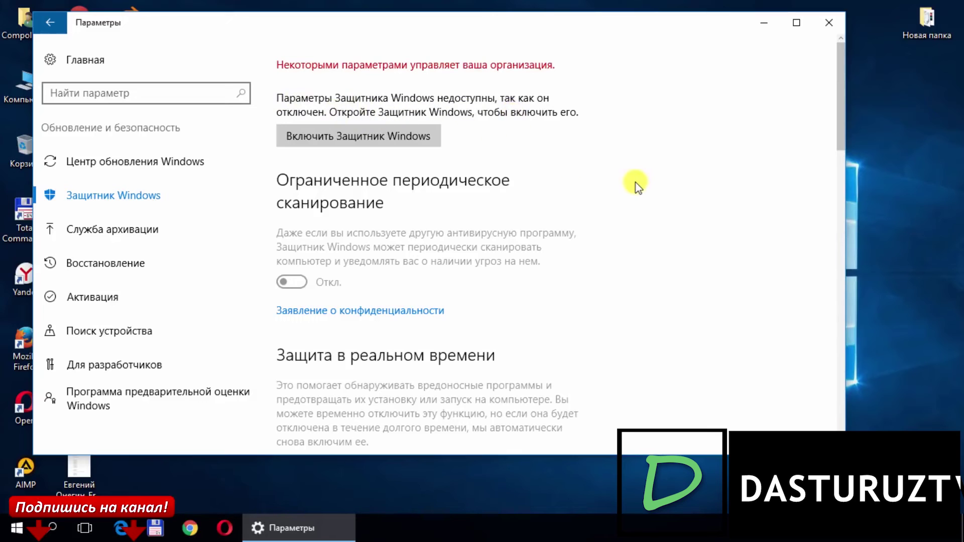
Review the Windows Defender protection options and try to switch off automatic sample submission
{"action": "scroll", "coordinate": [480, 283], "scroll_direction": "down", "scroll_amount": 3}
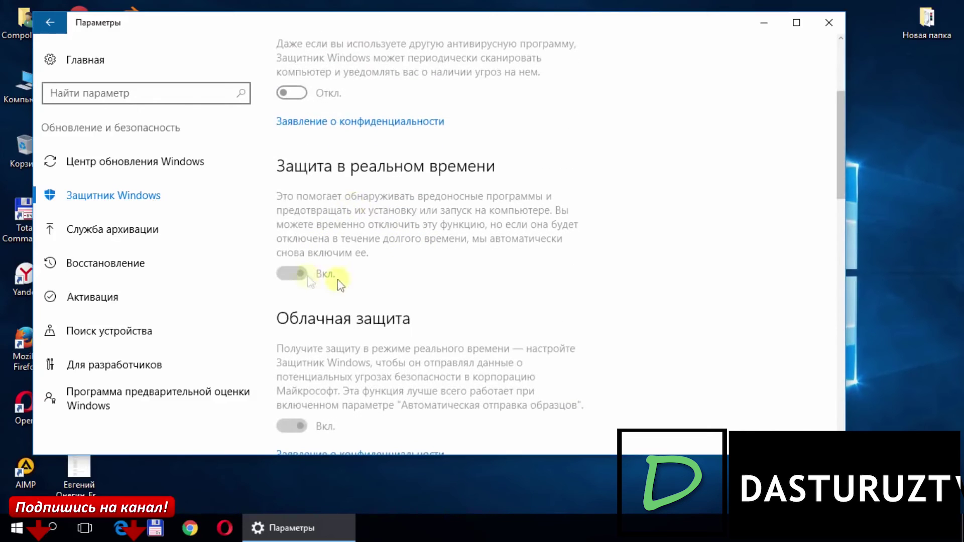
{"action": "scroll", "coordinate": [311, 279], "scroll_direction": "down", "scroll_amount": 4}
{"action": "left_click", "coordinate": [291, 354]}
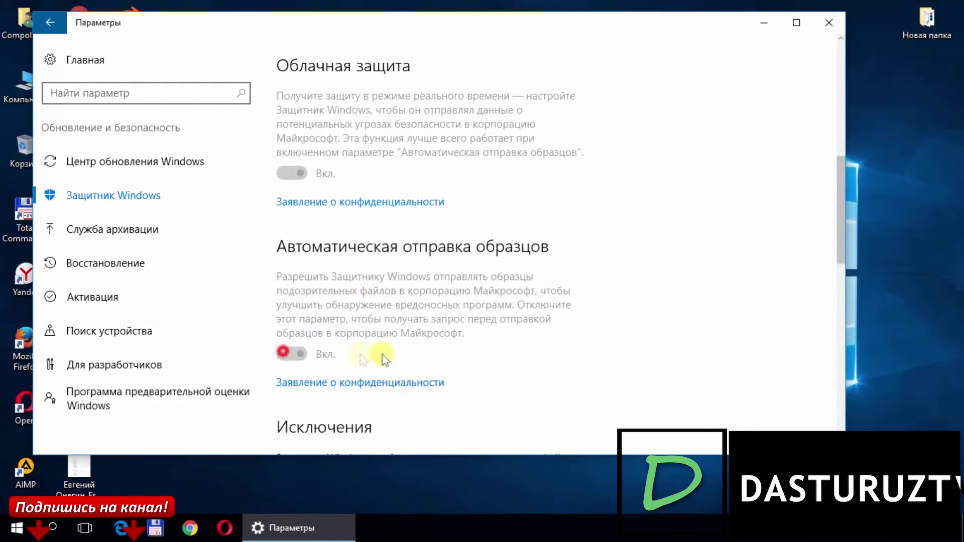
{"action": "scroll", "coordinate": [430, 341], "scroll_direction": "down", "scroll_amount": 3}
{"action": "scroll", "coordinate": [430, 340], "scroll_direction": "up", "scroll_amount": 5}
{"action": "scroll", "coordinate": [430, 340], "scroll_direction": "up", "scroll_amount": 3}
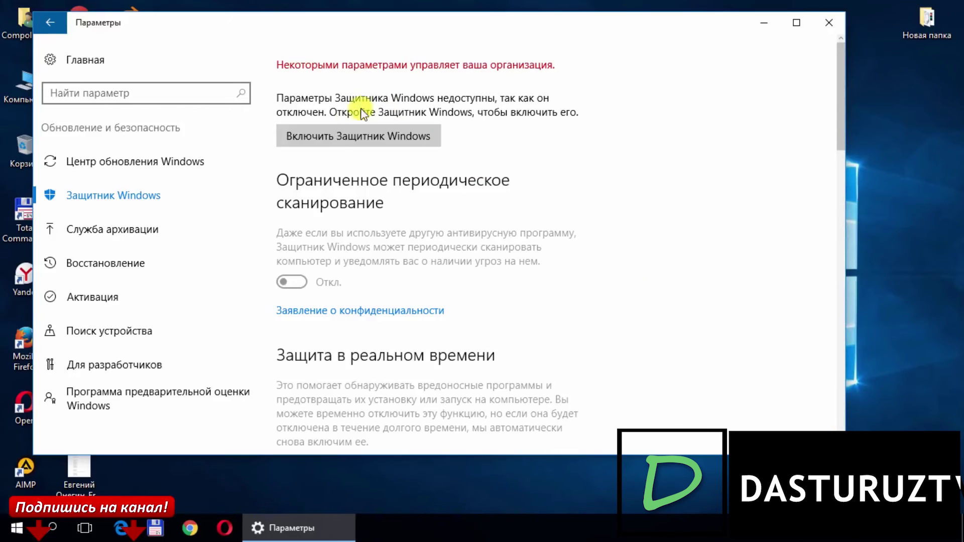
Try to turn on Windows Defender from its settings page and dismiss the dialog
{"action": "left_click", "coordinate": [402, 137]}
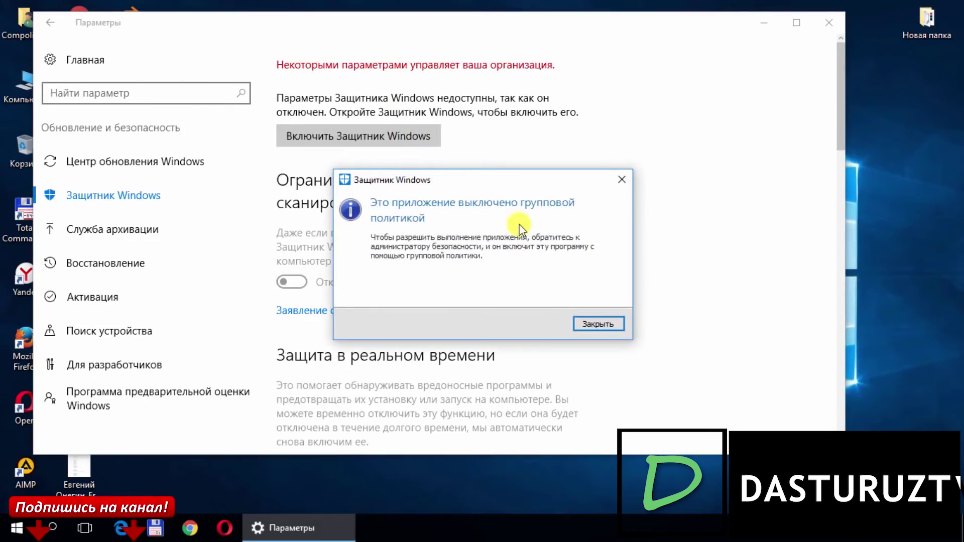
{"action": "left_click_drag", "start_coordinate": [528, 188], "coordinate": [507, 193]}
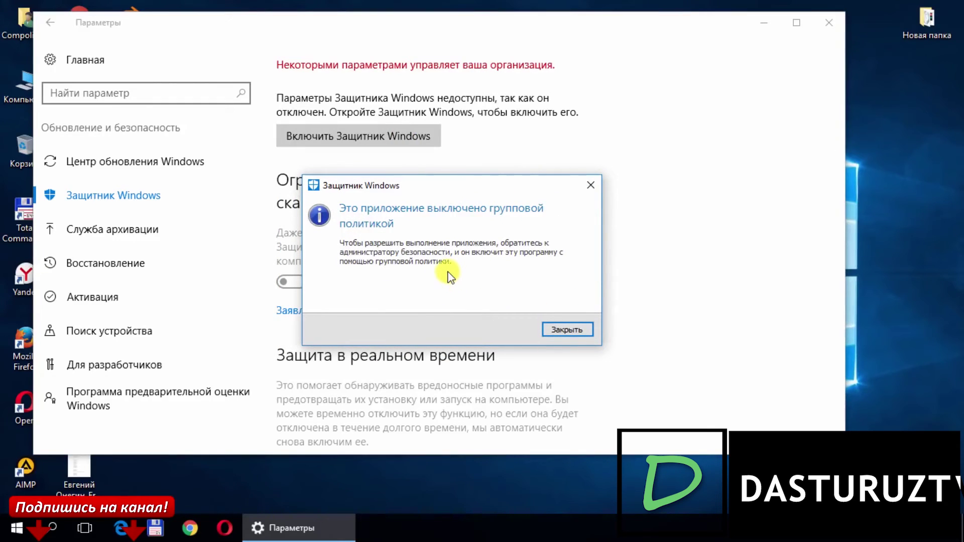
{"action": "left_click", "coordinate": [595, 185]}
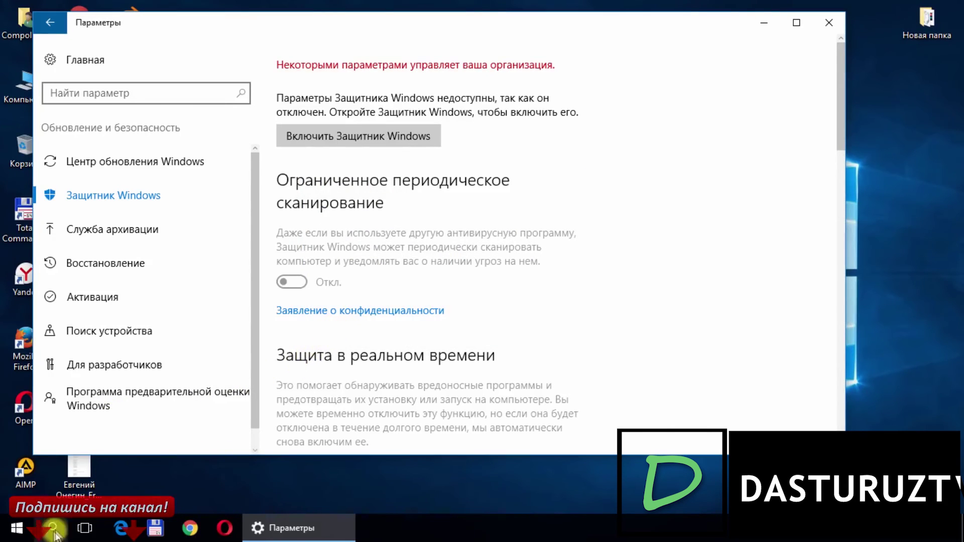
Search Windows for regedit and reopen the Registry Editor at the Windows Defender policy key
{"action": "left_click", "coordinate": [84, 528]}
{"action": "type", "text": "regedit"}
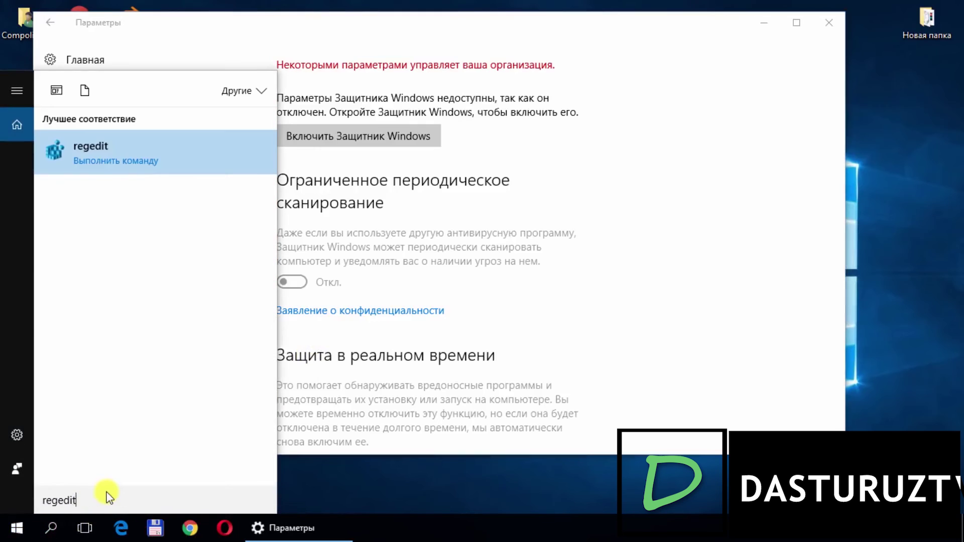
{"action": "left_click", "coordinate": [113, 160]}
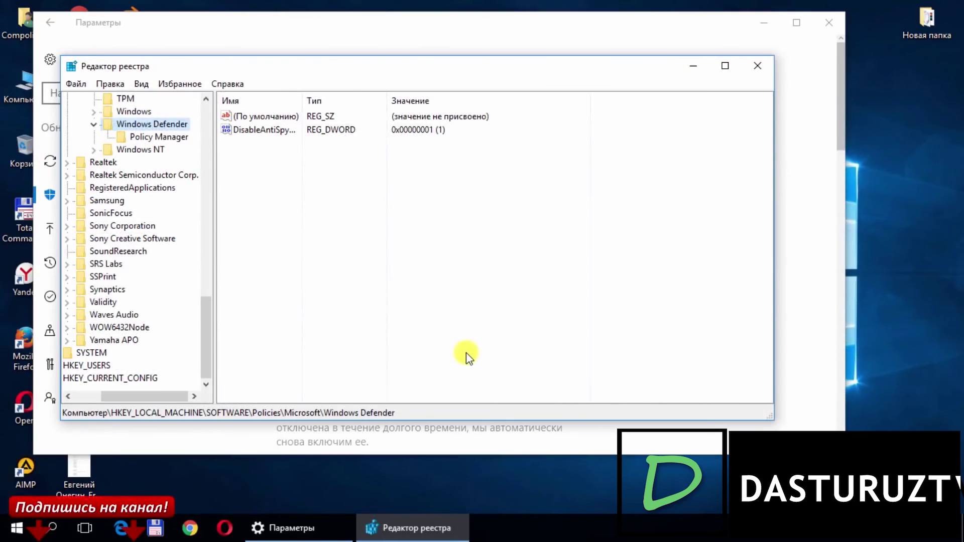
Set the DisableAntiSpyware value to 0 and close the Registry Editor and Windows Settings
{"action": "left_click", "coordinate": [329, 135]}
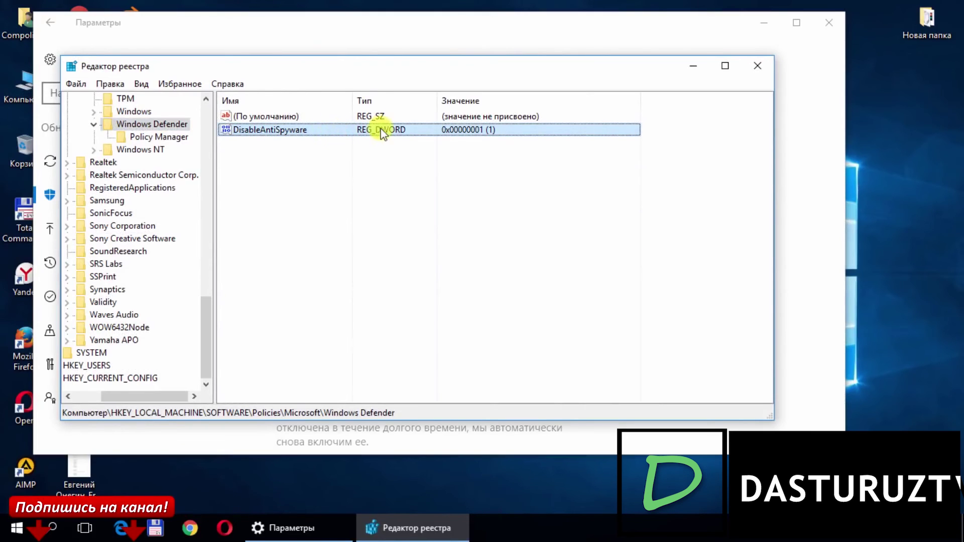
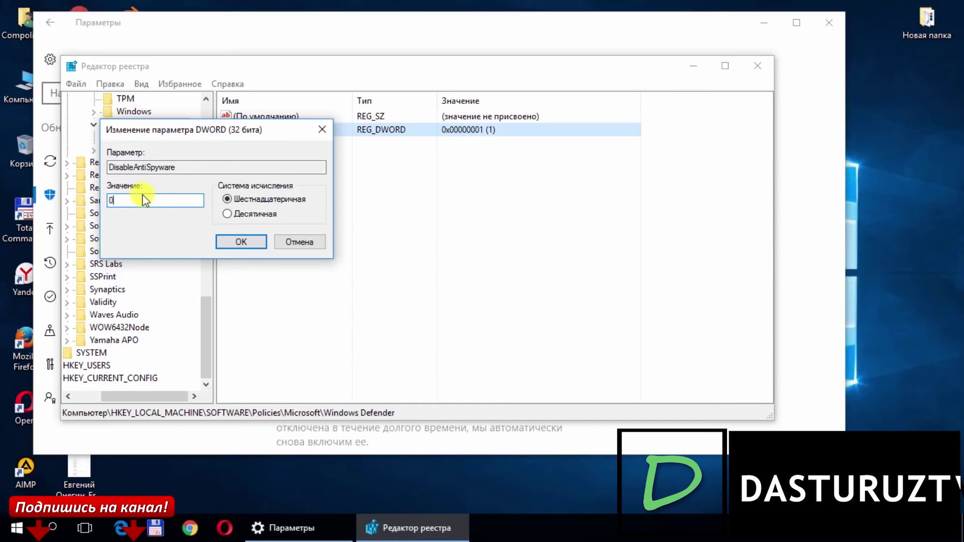
{"action": "left_click", "coordinate": [249, 239]}
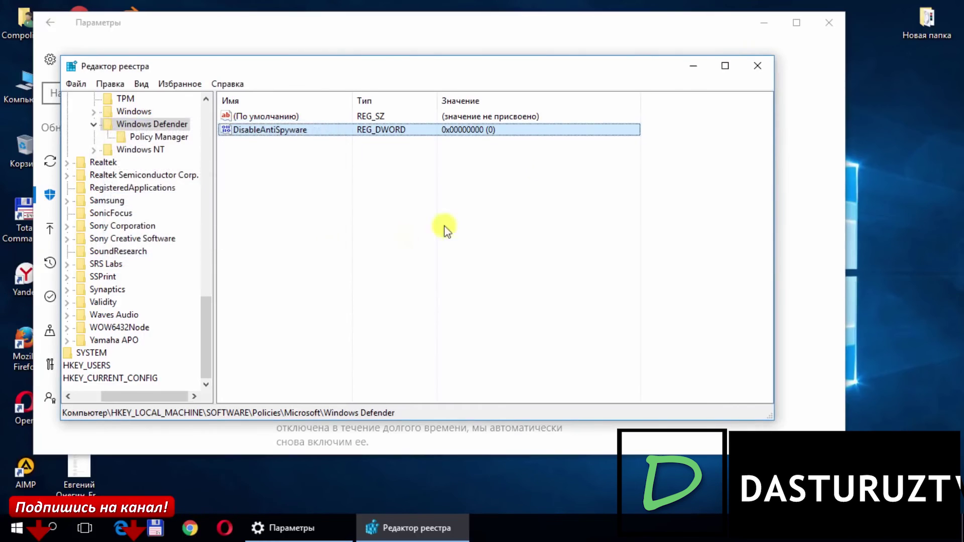
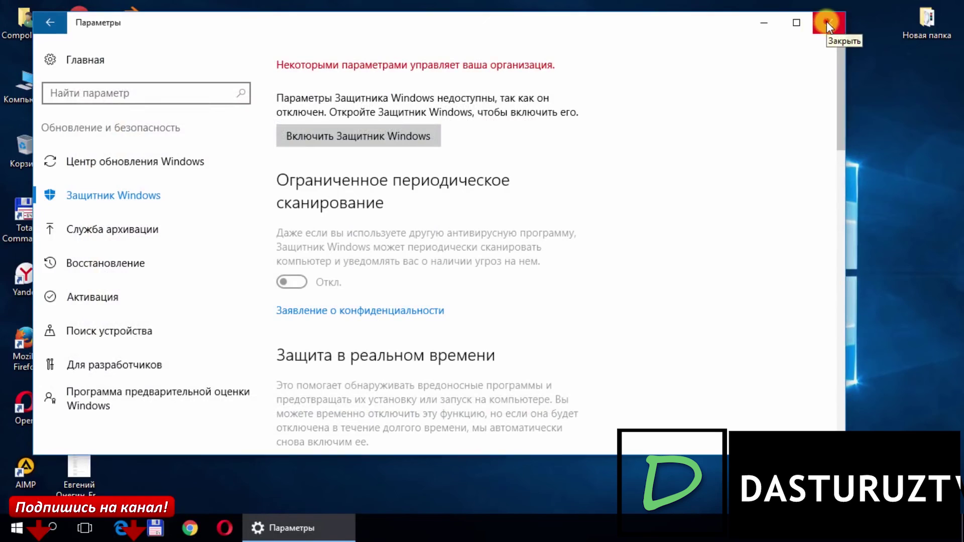
{"action": "left_click", "coordinate": [827, 21]}
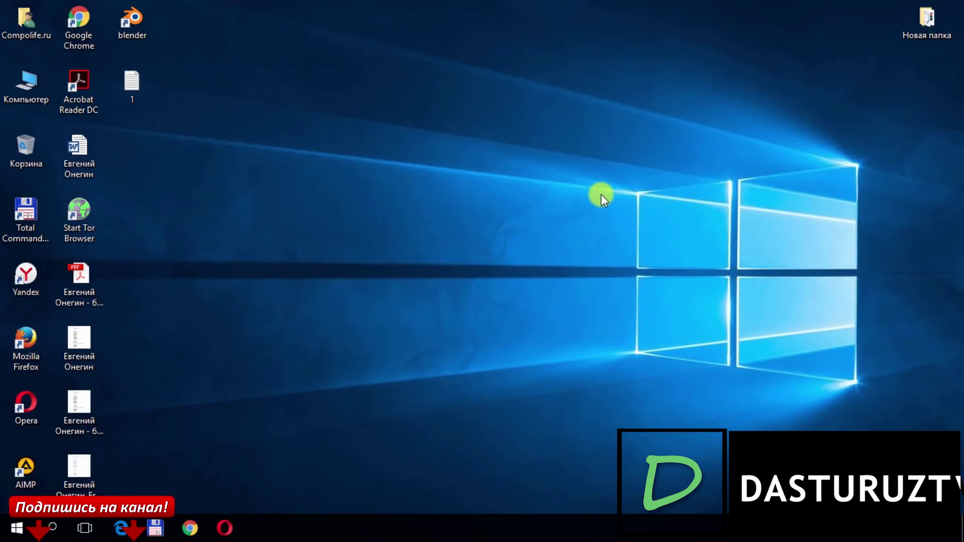